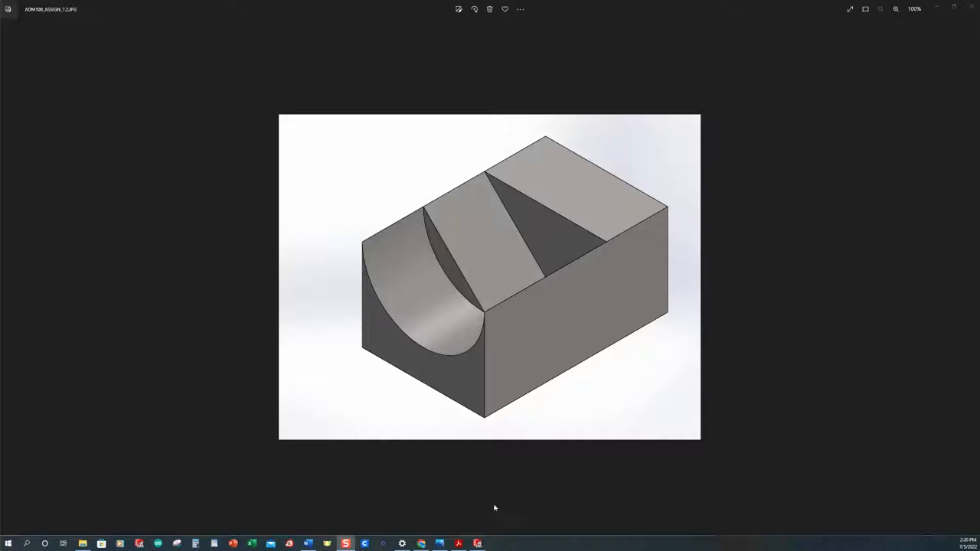
# Check the part drawing in Adobe Acrobat Reader, switch to SOLIDWORKS and create a new part document
pyautogui.click(458, 544)
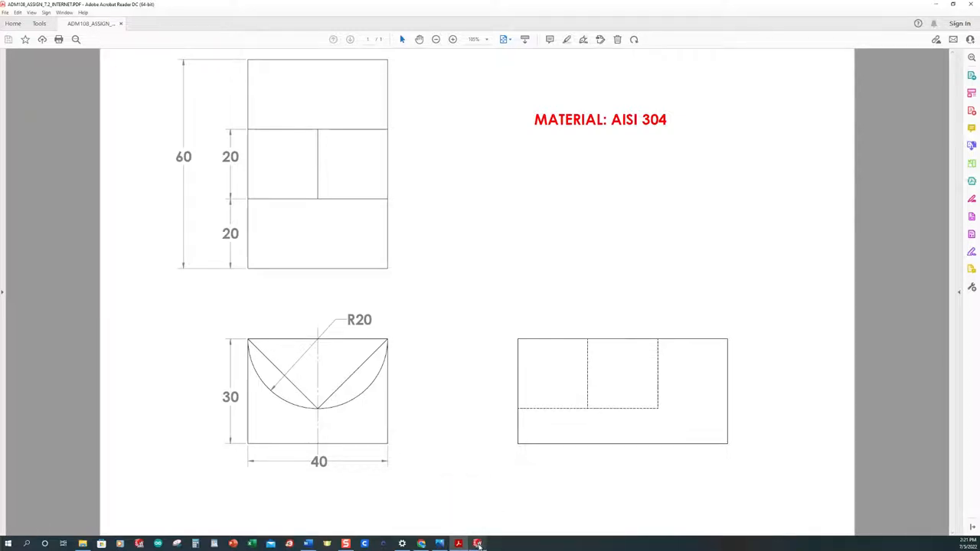
pyautogui.moveTo(477, 545)
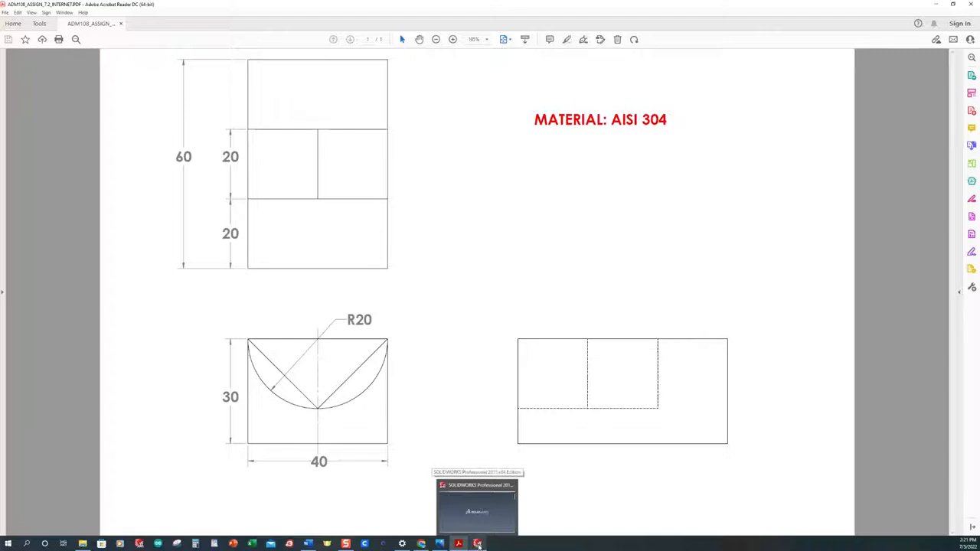
pyautogui.click(478, 544)
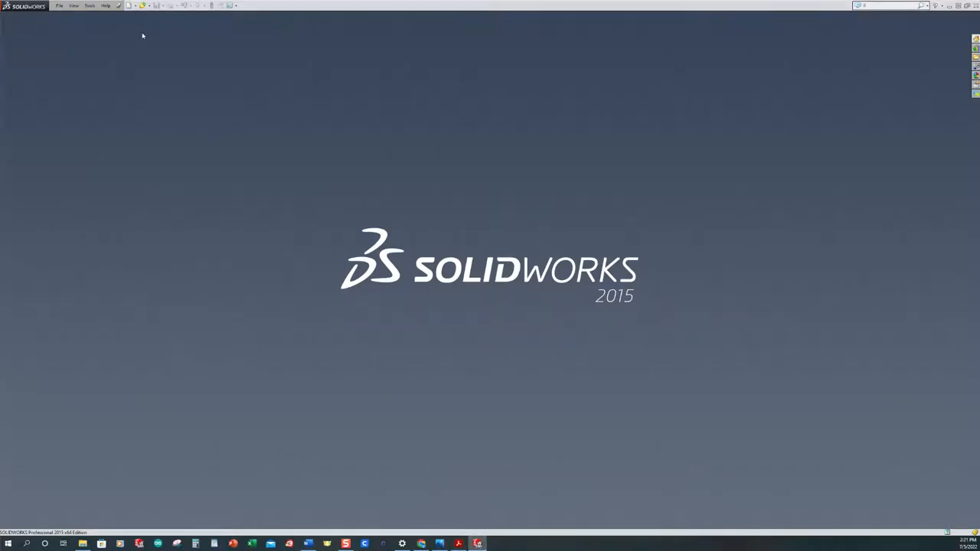
pyautogui.click(129, 7)
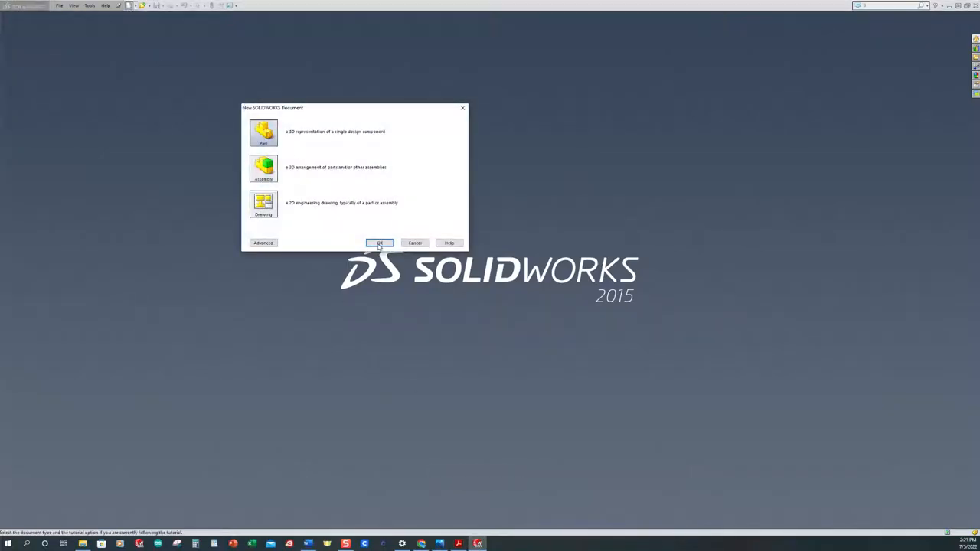
pyautogui.click(379, 244)
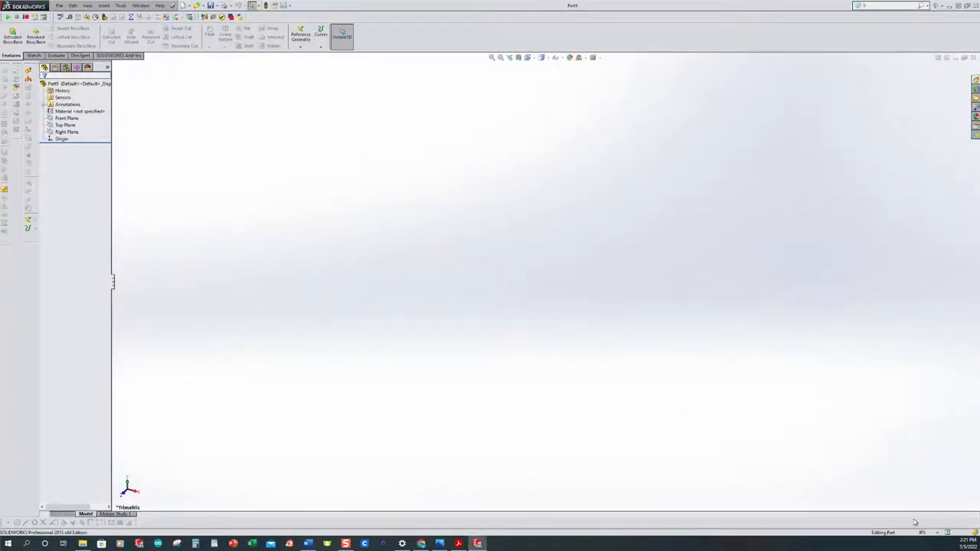
# Set the part's document properties to the MMGS (millimeter, gram, second) unit system, keeping the ANSI drafting standard
pyautogui.click(941, 534)
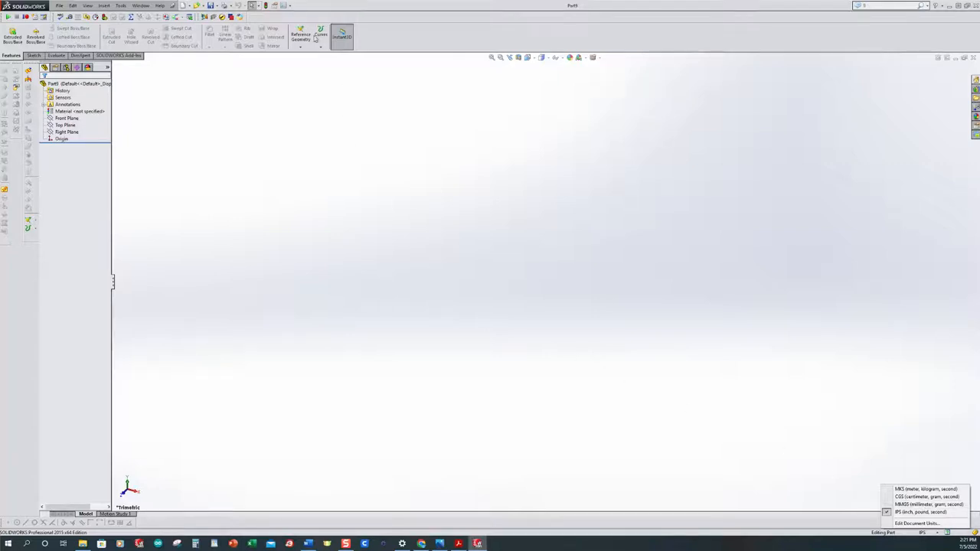
pyautogui.click(290, 6)
pyautogui.click(297, 13)
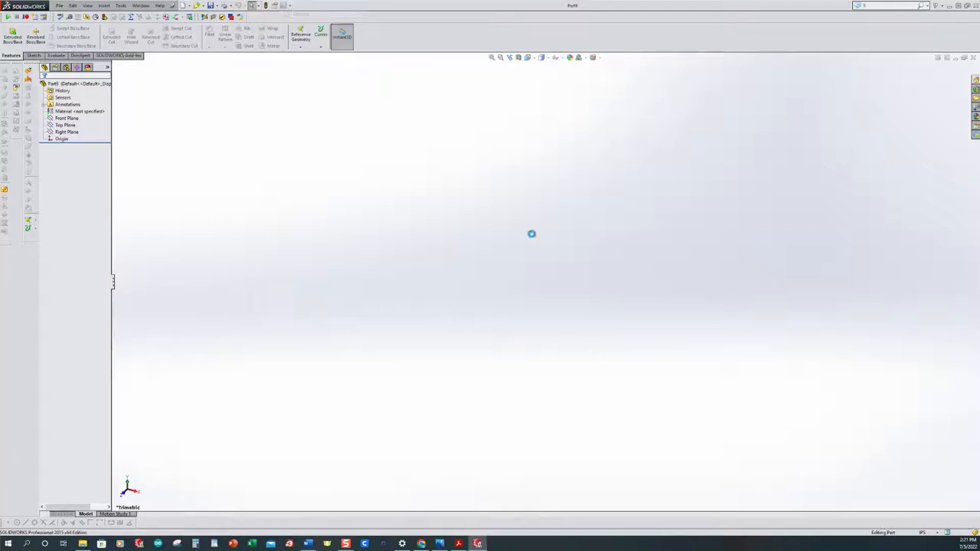
pyautogui.click(317, 100)
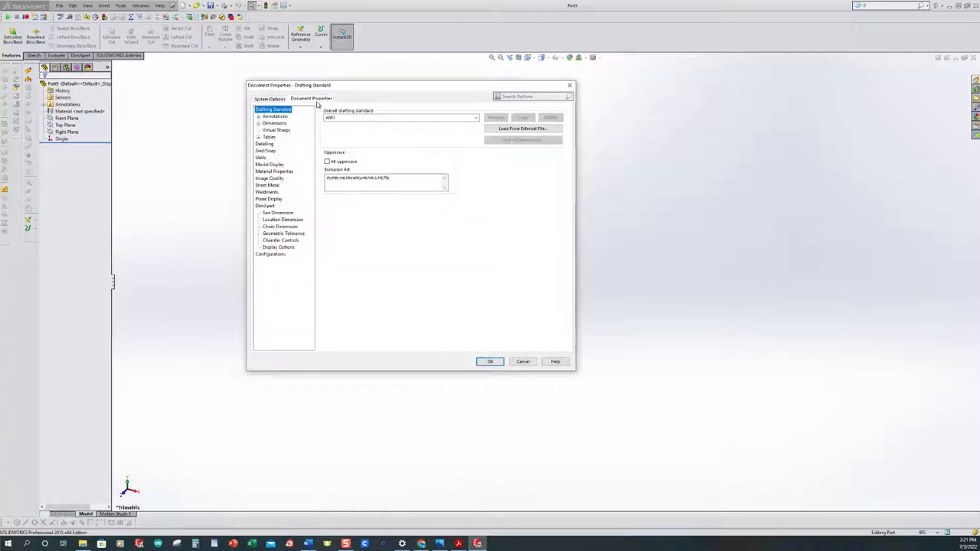
pyautogui.click(476, 118)
pyautogui.click(476, 119)
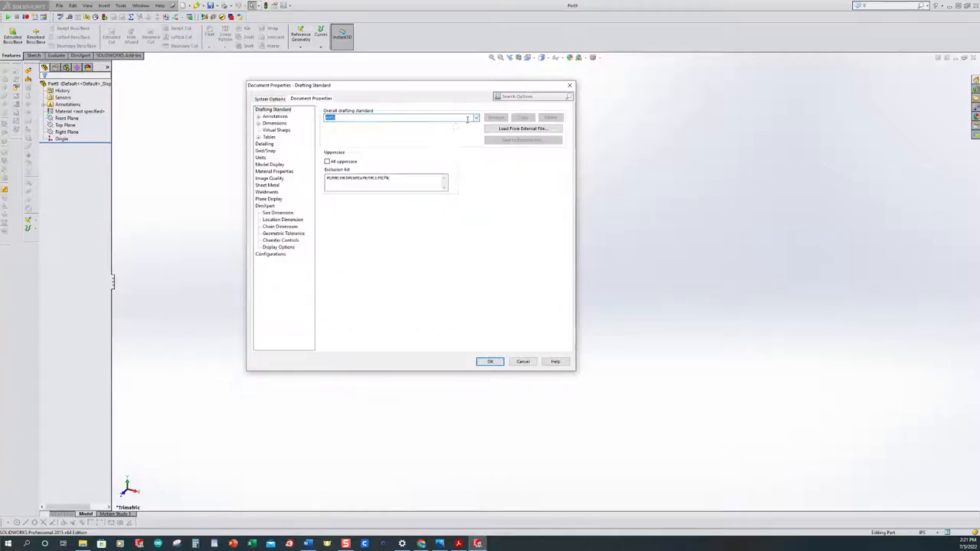
pyautogui.click(260, 157)
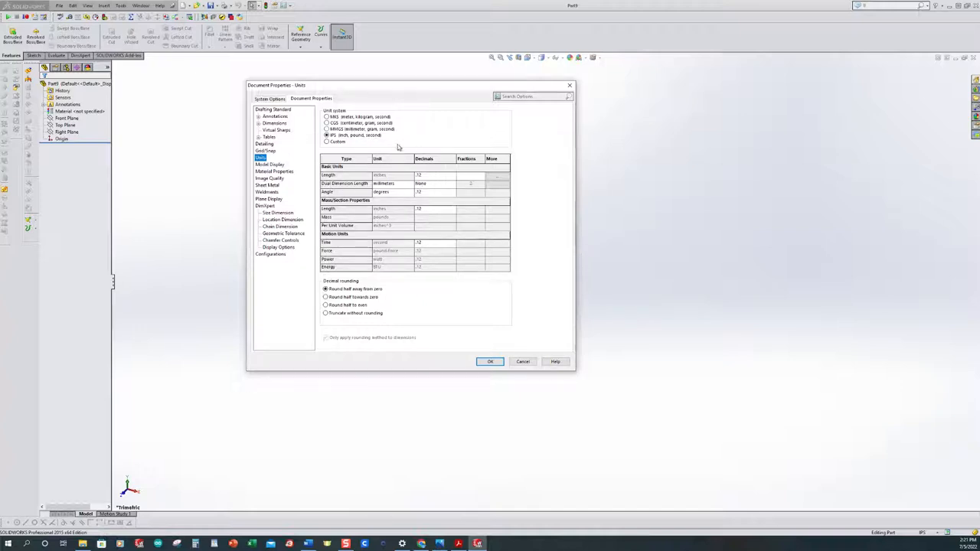
pyautogui.click(328, 129)
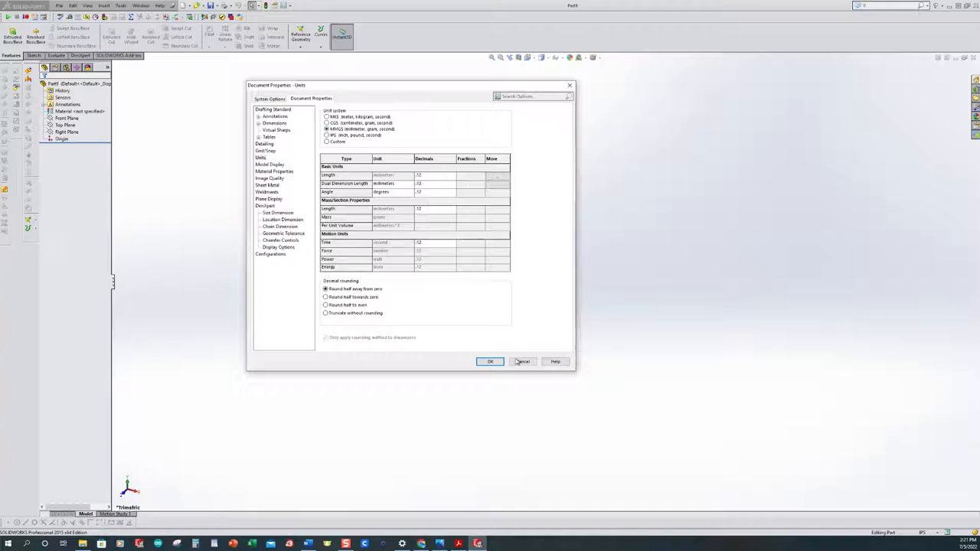
pyautogui.click(490, 362)
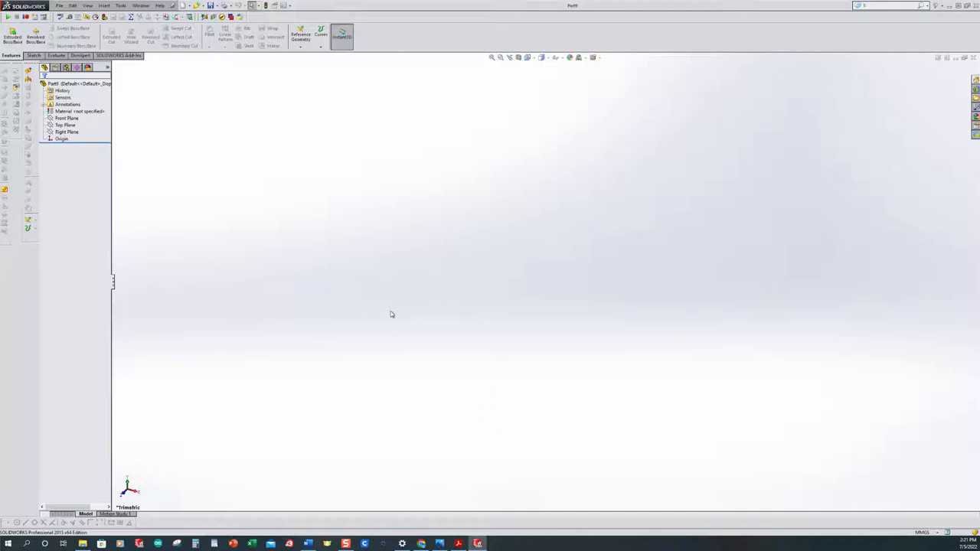
# Check the material in the PDF drawing and assign AISI 304 steel to the SOLIDWORKS part
pyautogui.click(459, 544)
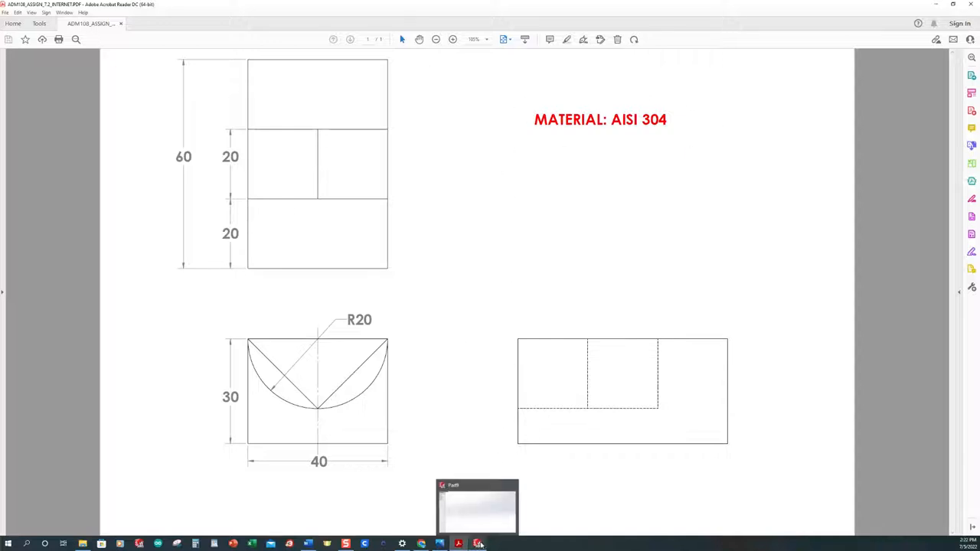
pyautogui.click(478, 544)
pyautogui.click(73, 112)
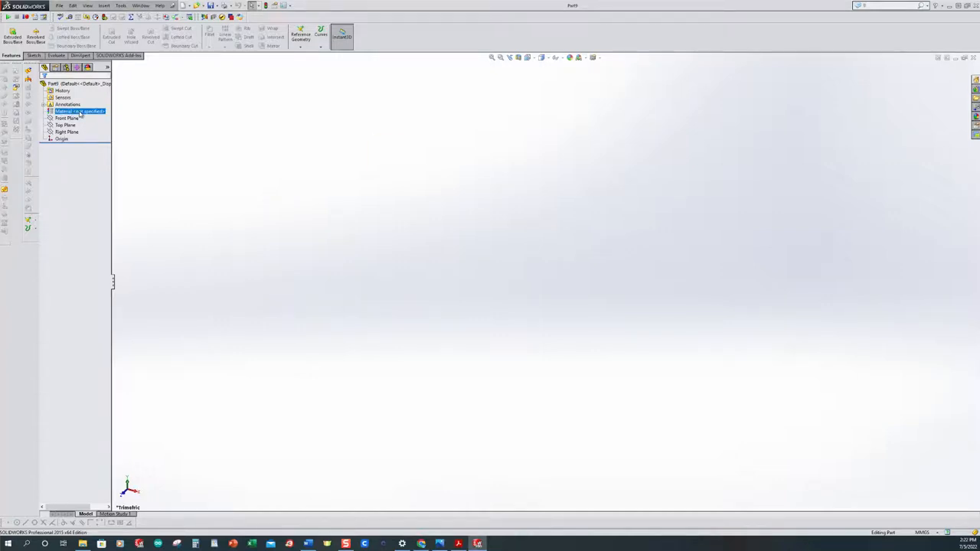
pyautogui.rightClick(80, 113)
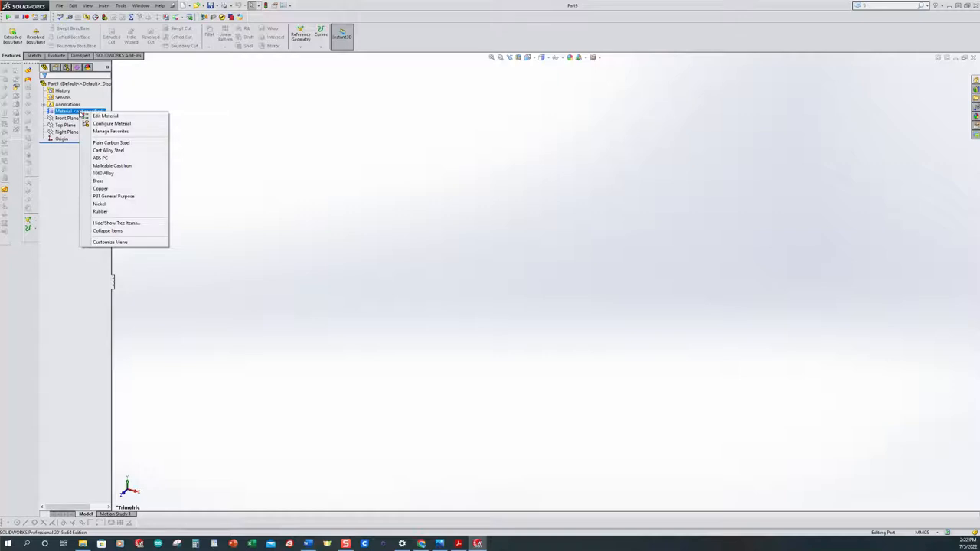
pyautogui.click(95, 117)
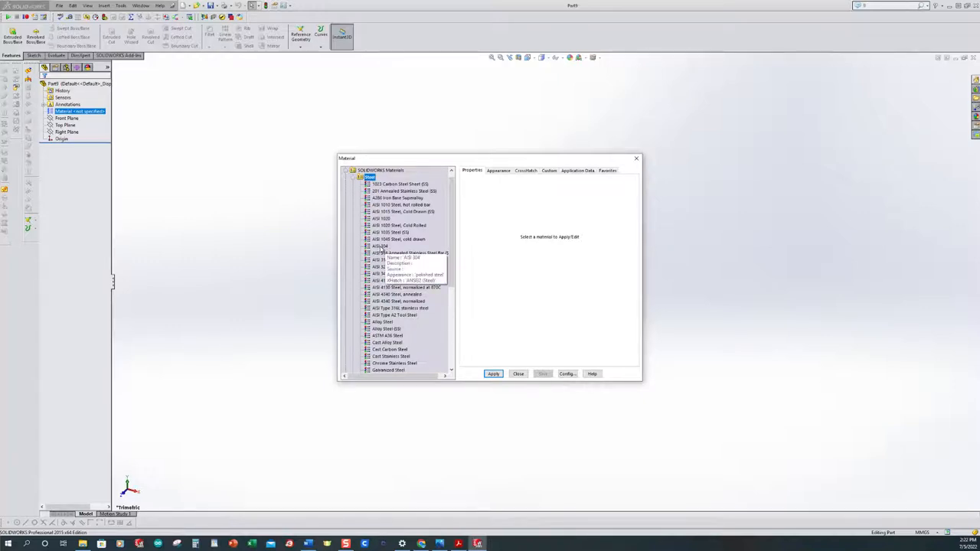
pyautogui.click(381, 246)
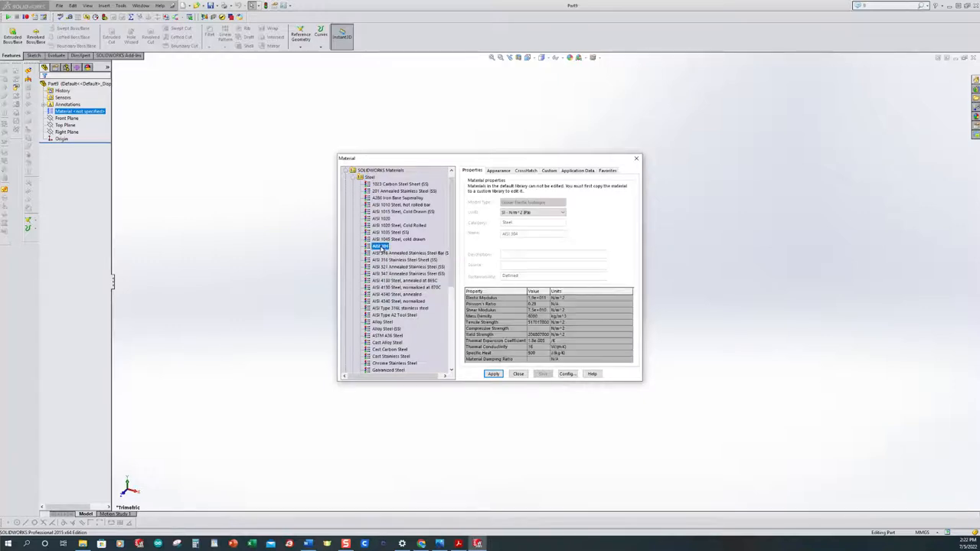
pyautogui.click(493, 375)
pyautogui.click(518, 374)
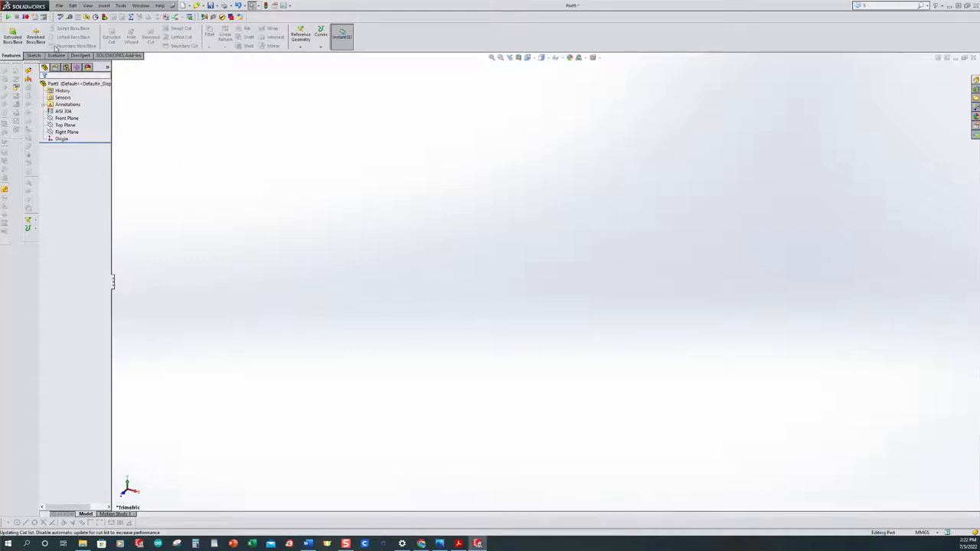
# Start an Extruded Boss/Base on the Front Plane and sketch a center rectangle about 57 by 39 mm centred on the origin
pyautogui.click(12, 35)
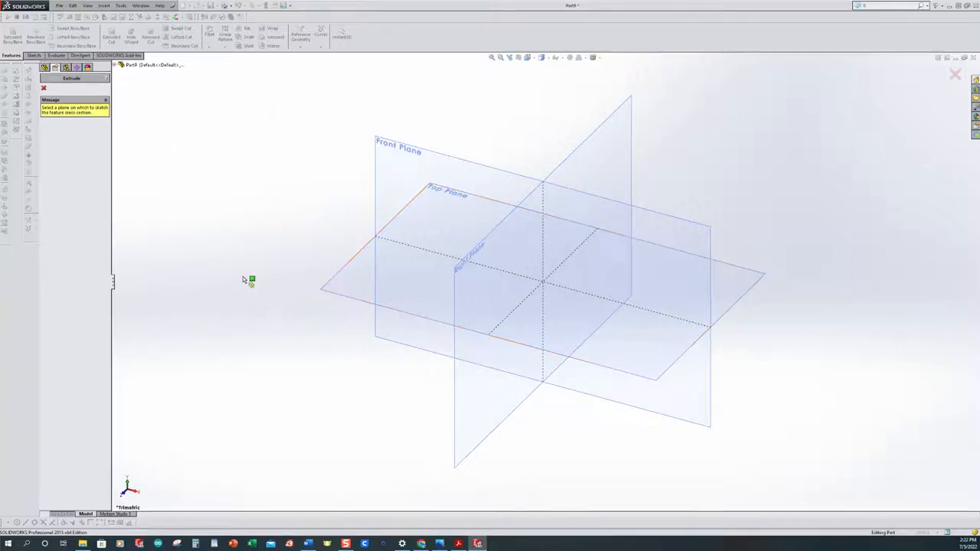
pyautogui.click(378, 153)
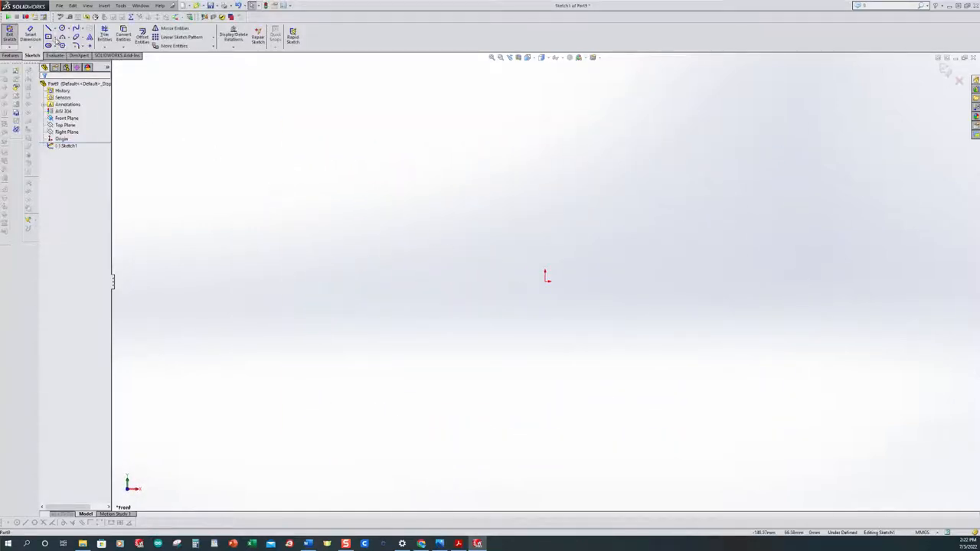
pyautogui.click(55, 40)
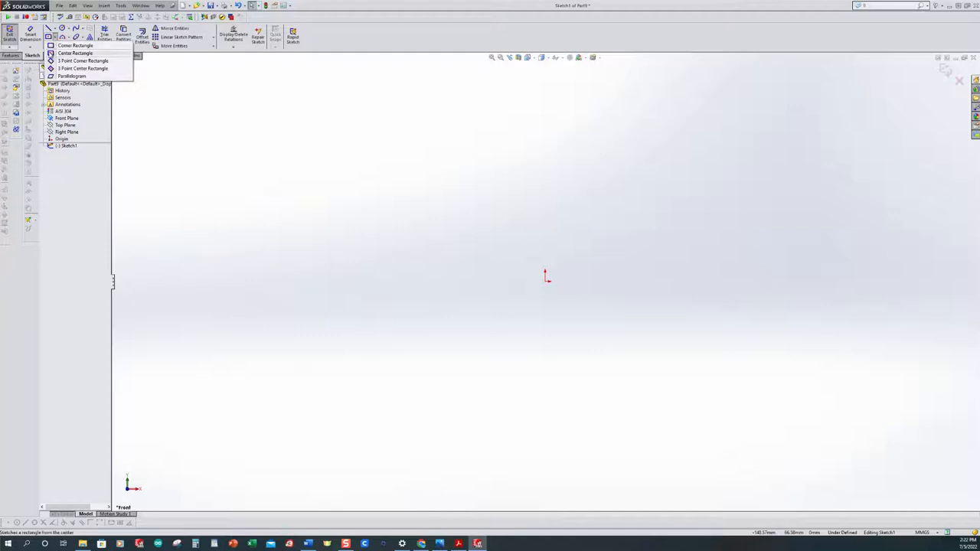
pyautogui.click(70, 51)
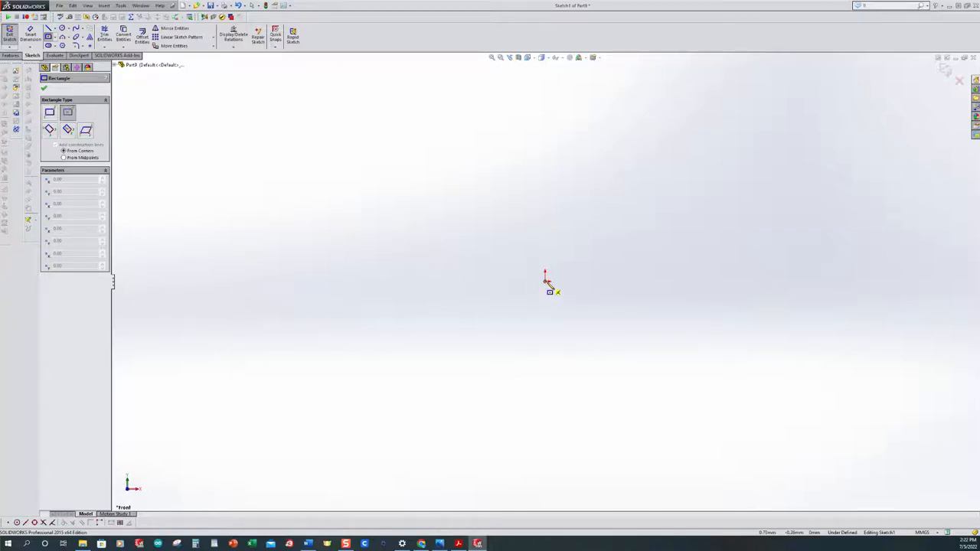
pyautogui.click(546, 281)
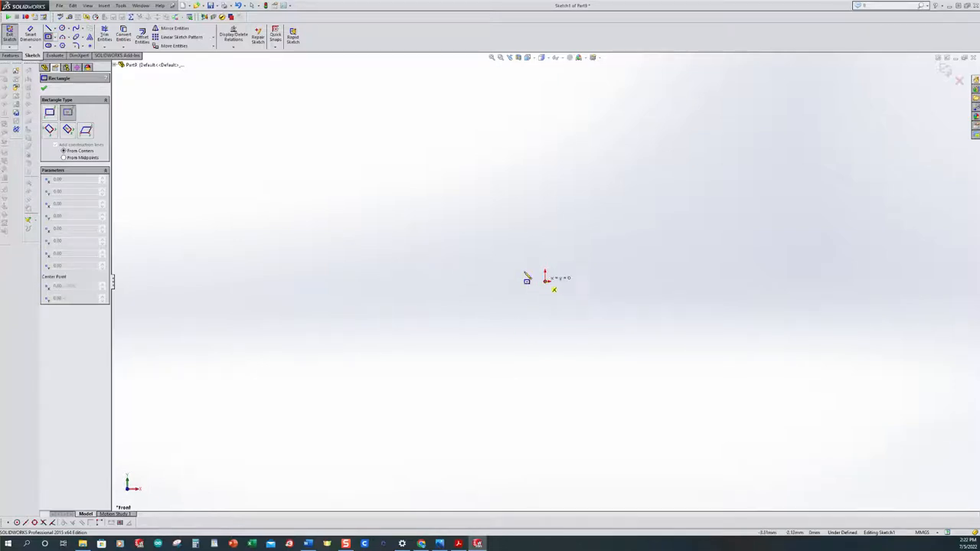
pyautogui.click(463, 226)
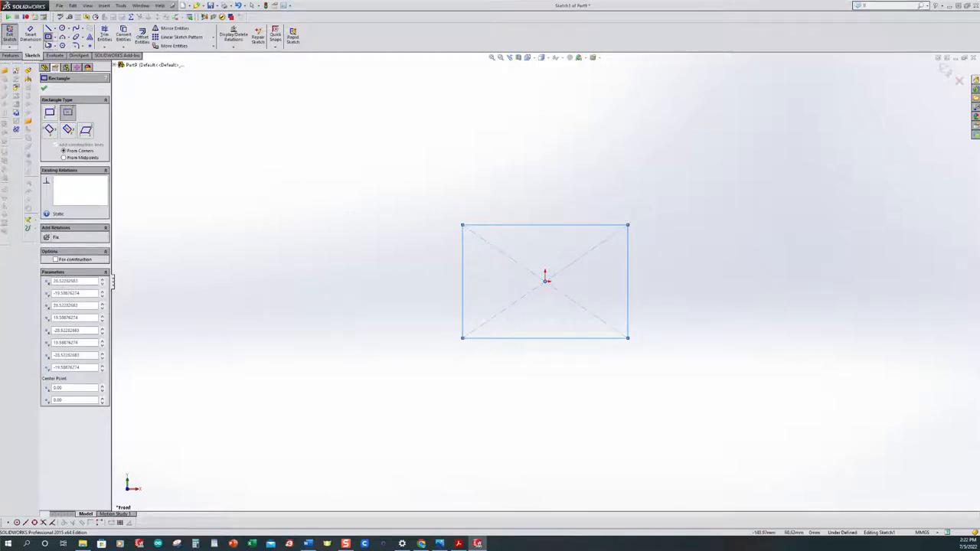
# Dimension the rectangle to 40 mm wide and 30 mm high
pyautogui.click(31, 31)
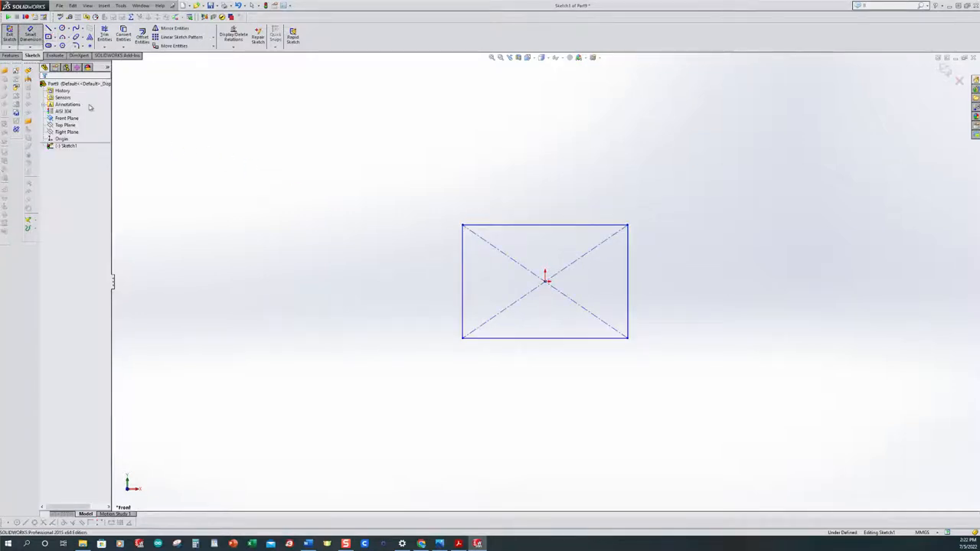
pyautogui.click(565, 339)
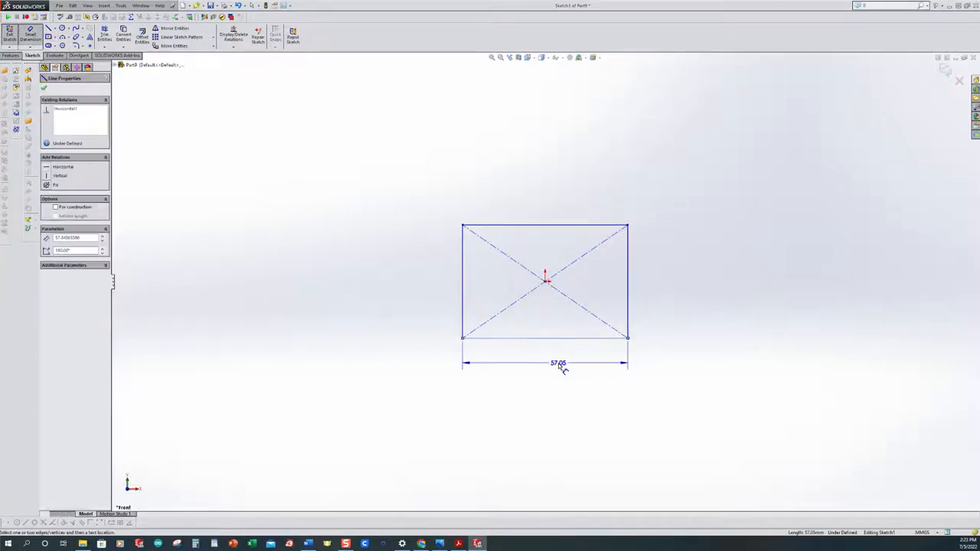
pyautogui.click(565, 371)
pyautogui.write('40')
pyautogui.press('Return')
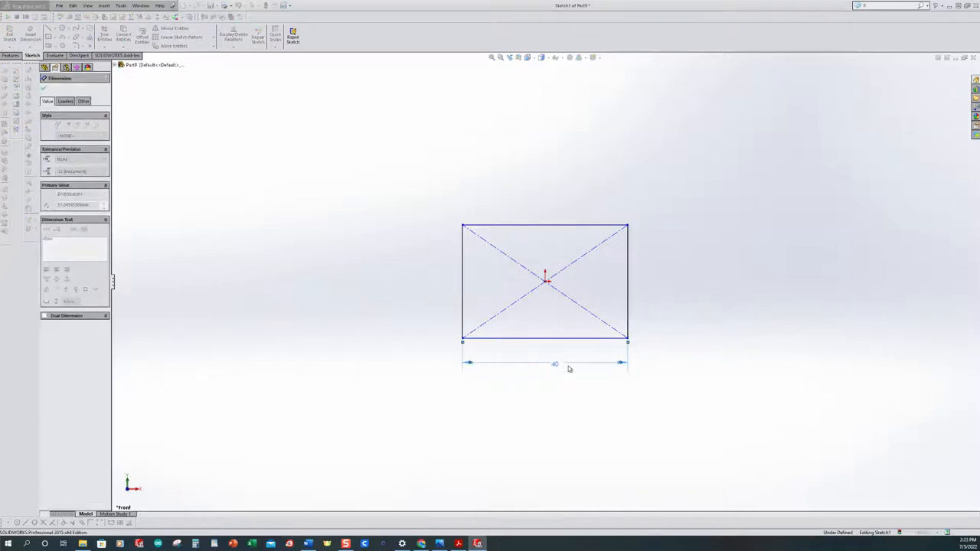
pyautogui.click(463, 302)
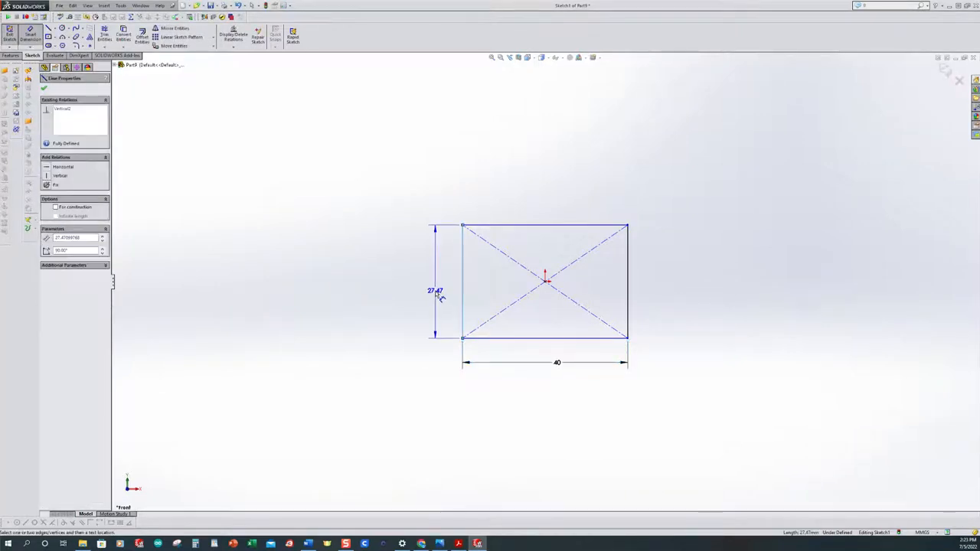
pyautogui.click(435, 291)
pyautogui.write('30')
pyautogui.press('Return')
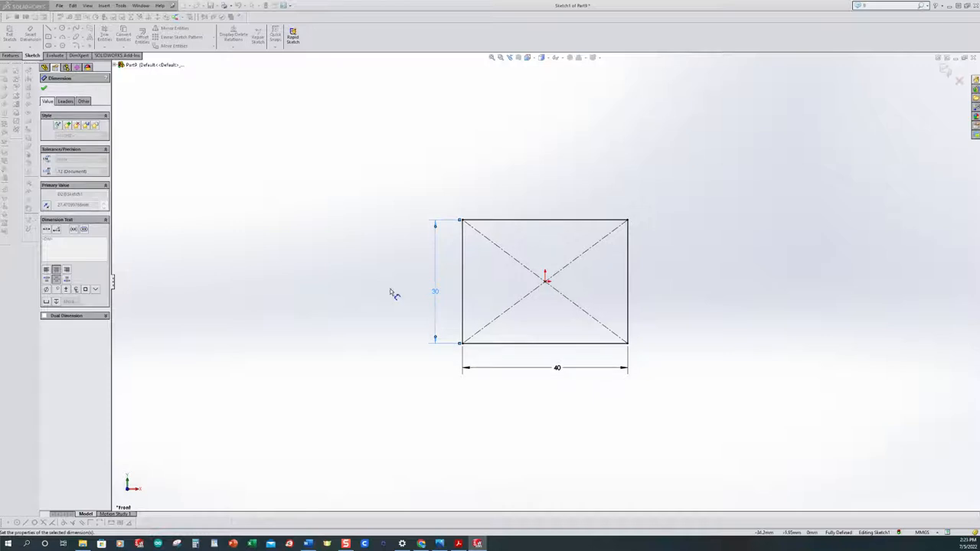
pyautogui.press('Escape')
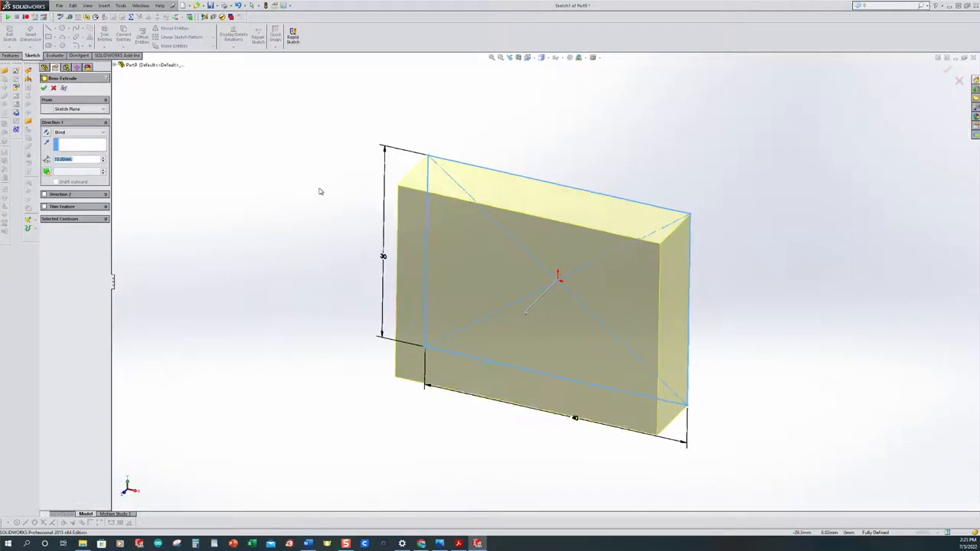
# Extrude the rectangle 60 mm as a blind boss from the sketch plane
pyautogui.write('40')
pyautogui.press('Return')
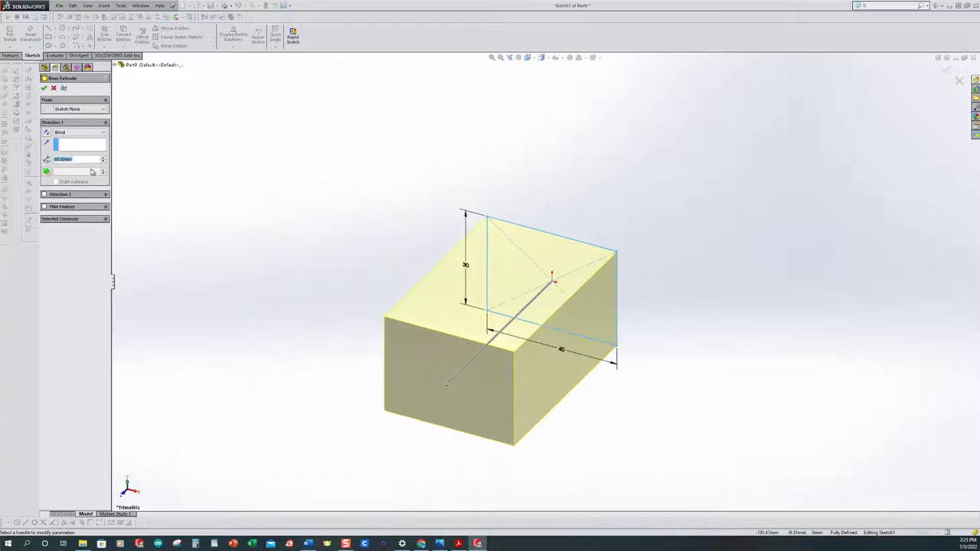
pyautogui.click(44, 90)
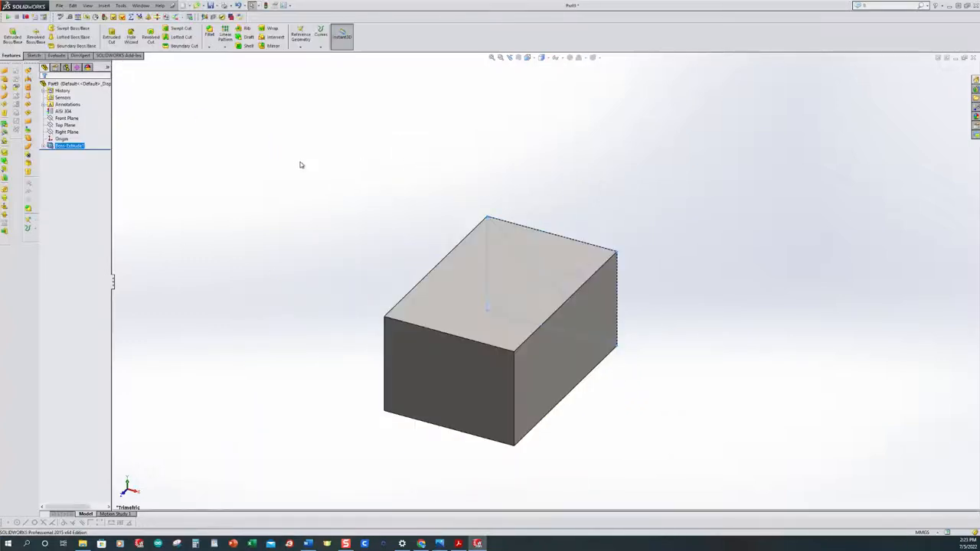
# Examine the cut profiles in the PDF drawing, and return to the SOLIDWORKS block in isometric view
pyautogui.click(458, 544)
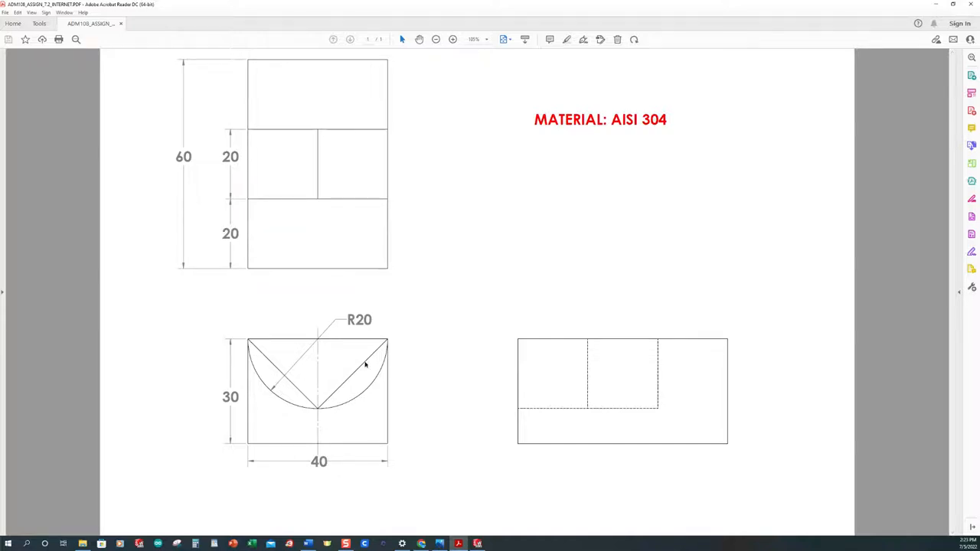
pyautogui.click(477, 543)
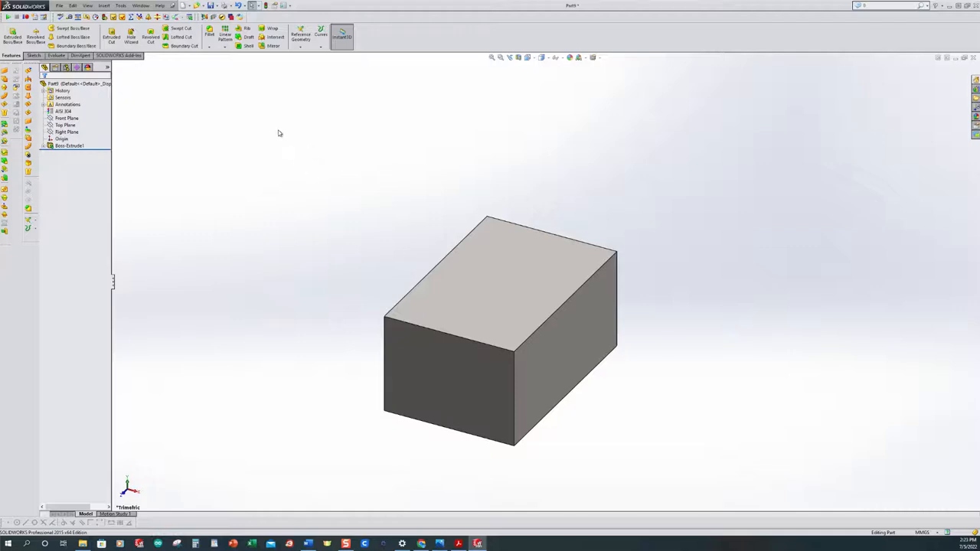
pyautogui.hotkey('ctrl', '7')
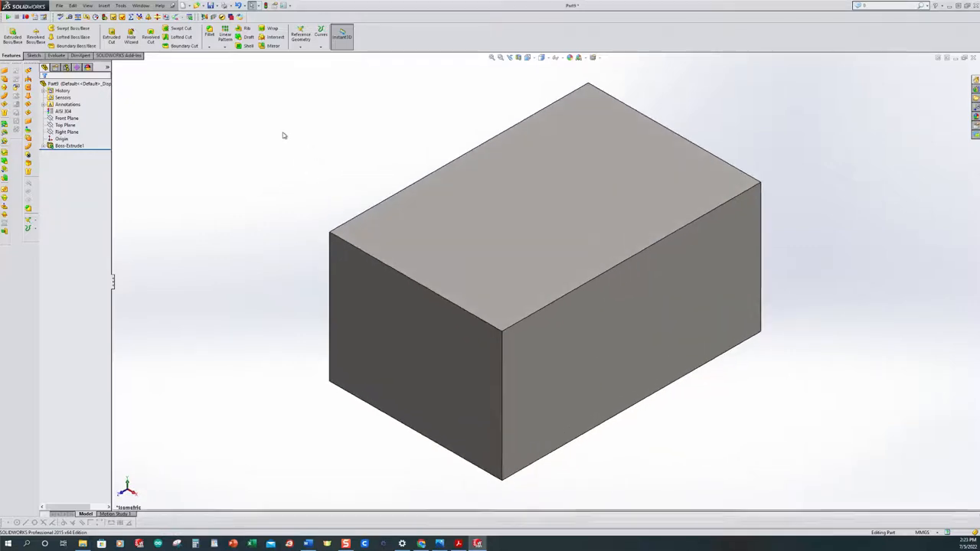
# Start an Extruded Cut on the block's front face and sketch a closed V-shaped triangle about 23 mm deep from its two upper corners
pyautogui.click(112, 38)
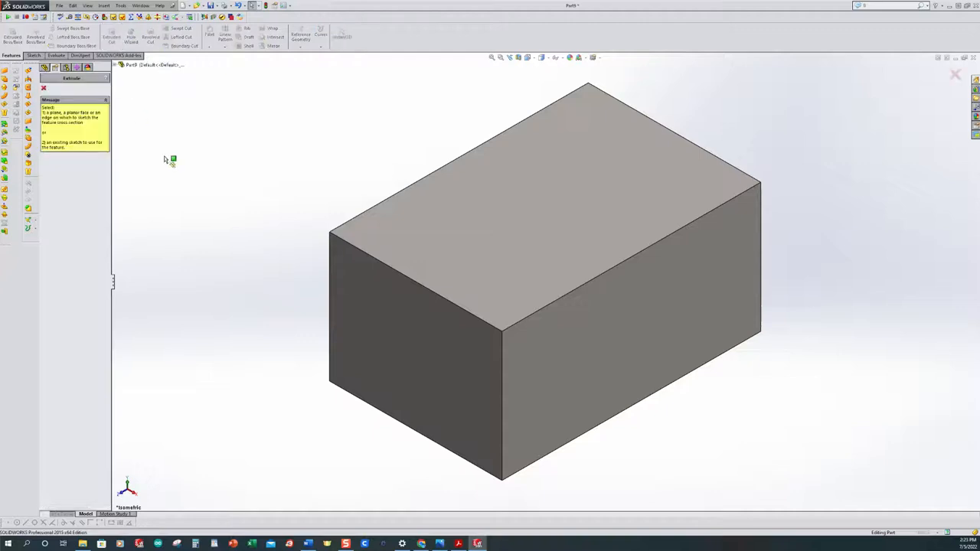
pyautogui.click(404, 305)
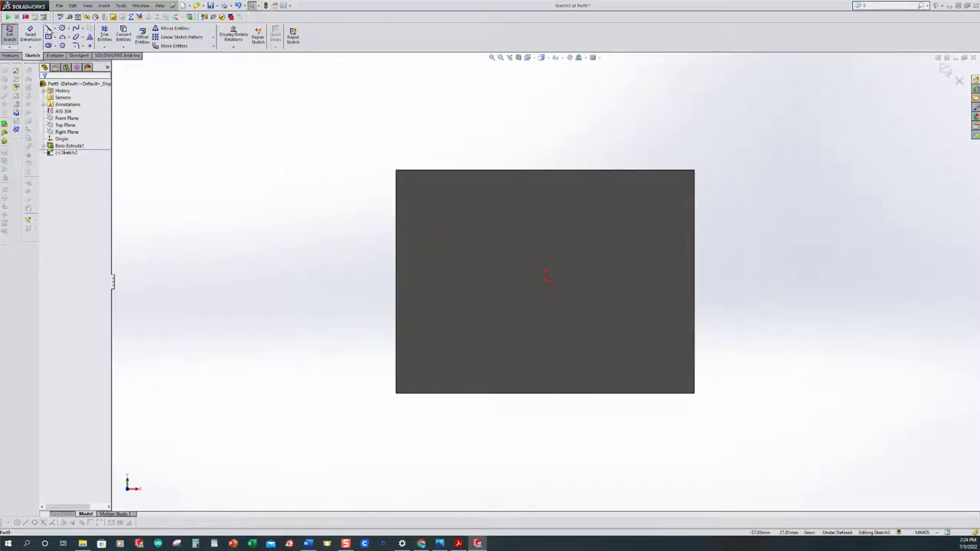
pyautogui.click(48, 28)
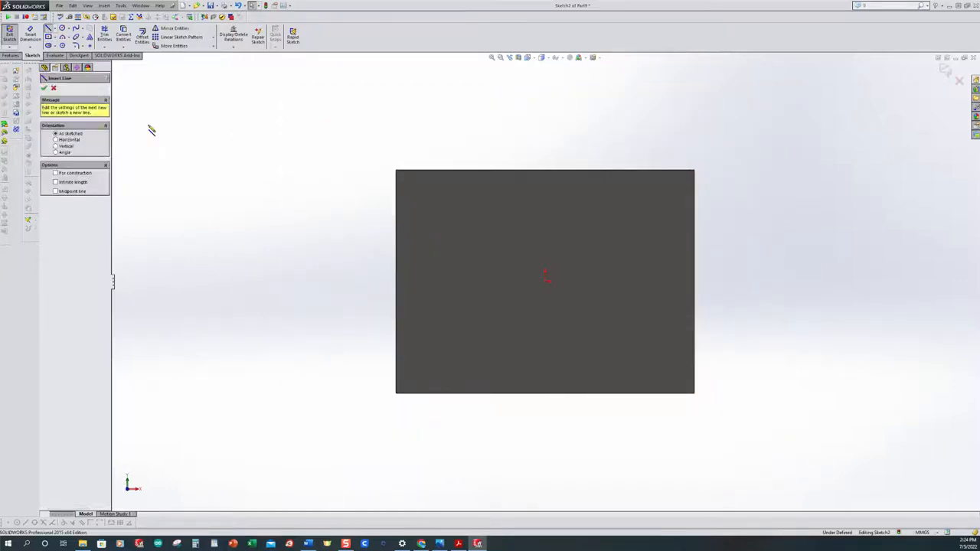
pyautogui.click(397, 172)
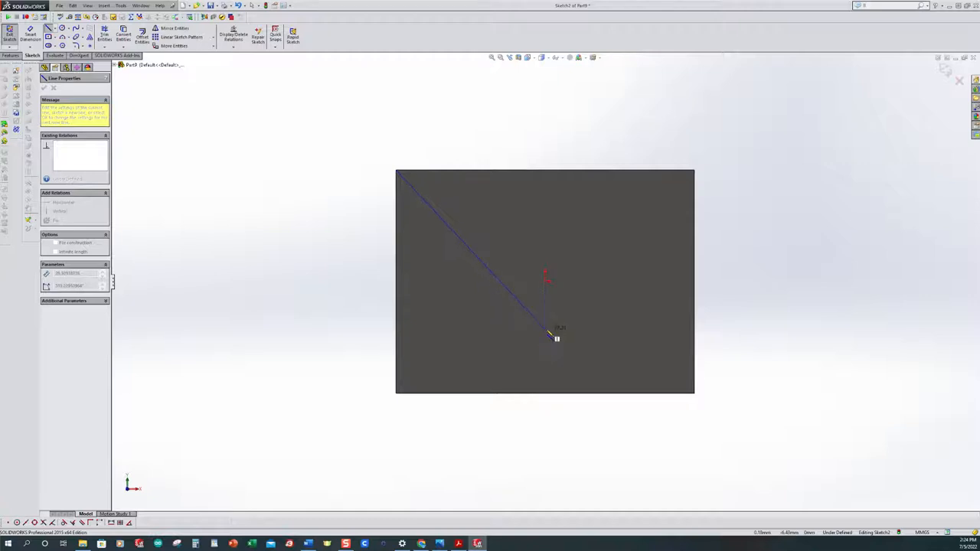
pyautogui.click(540, 343)
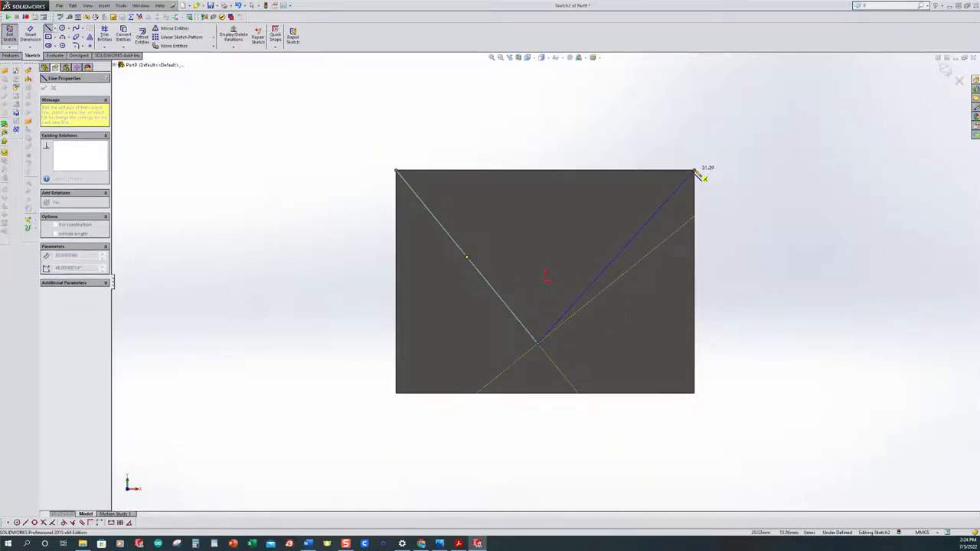
pyautogui.click(695, 172)
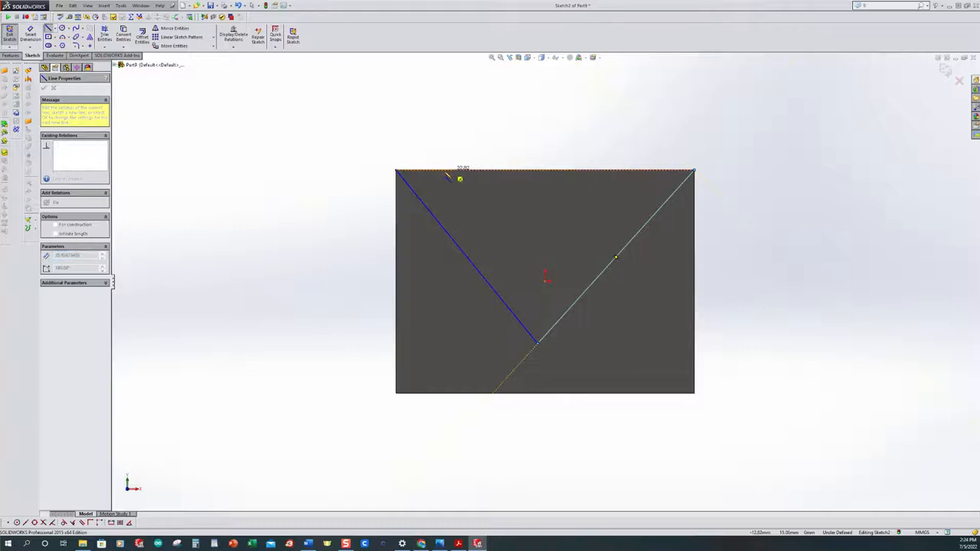
pyautogui.click(396, 171)
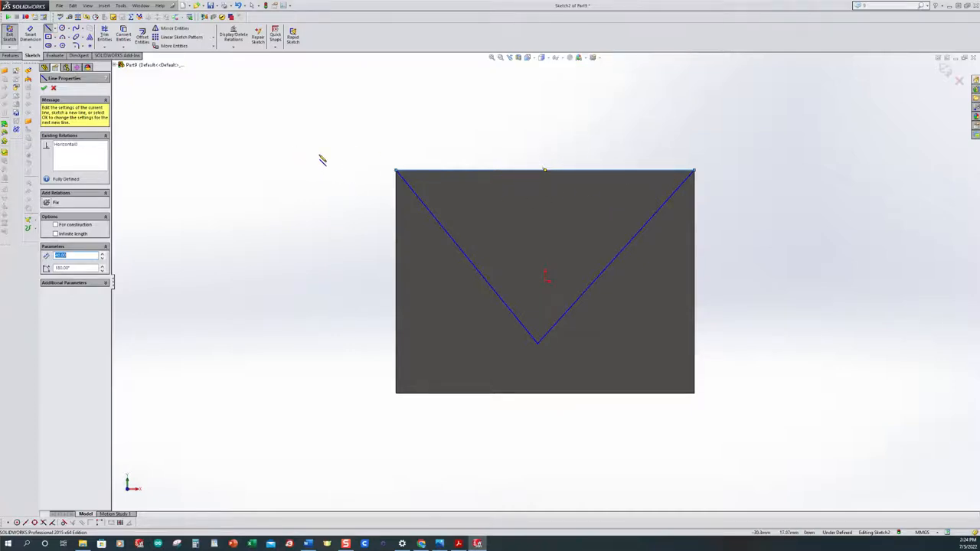
pyautogui.press('Escape')
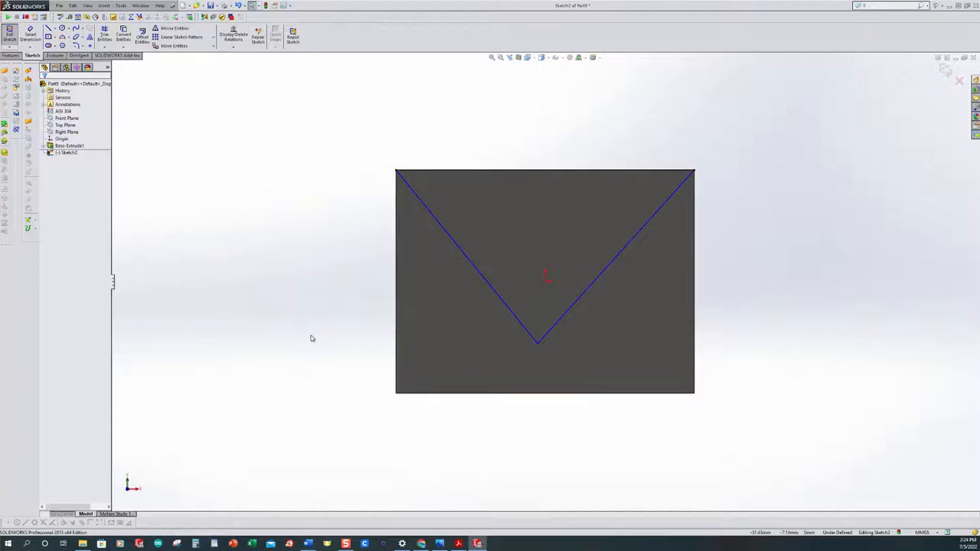
# Make the two slanted sides of the V equal in length
pyautogui.click(485, 281)
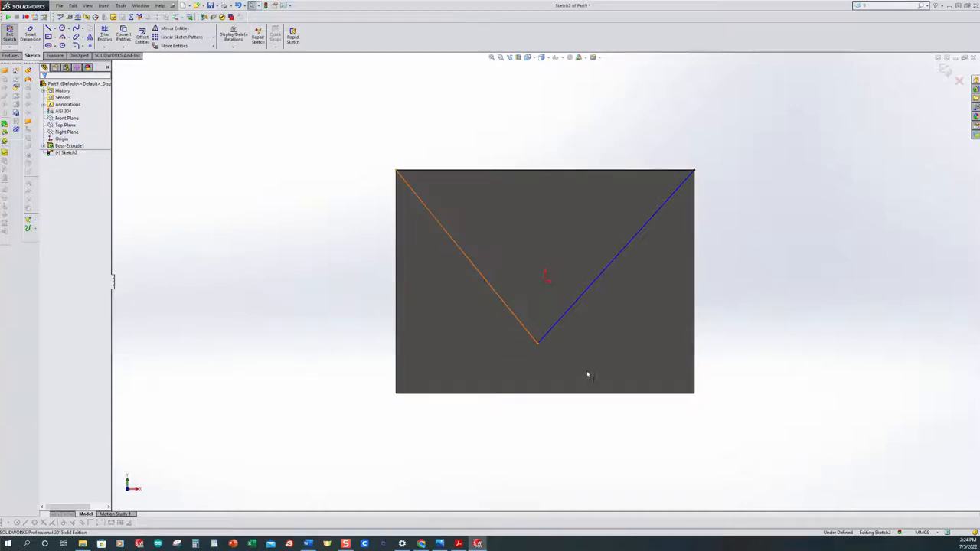
pyautogui.keyDown('ctrl'); pyautogui.click(572, 312); pyautogui.keyUp('ctrl')
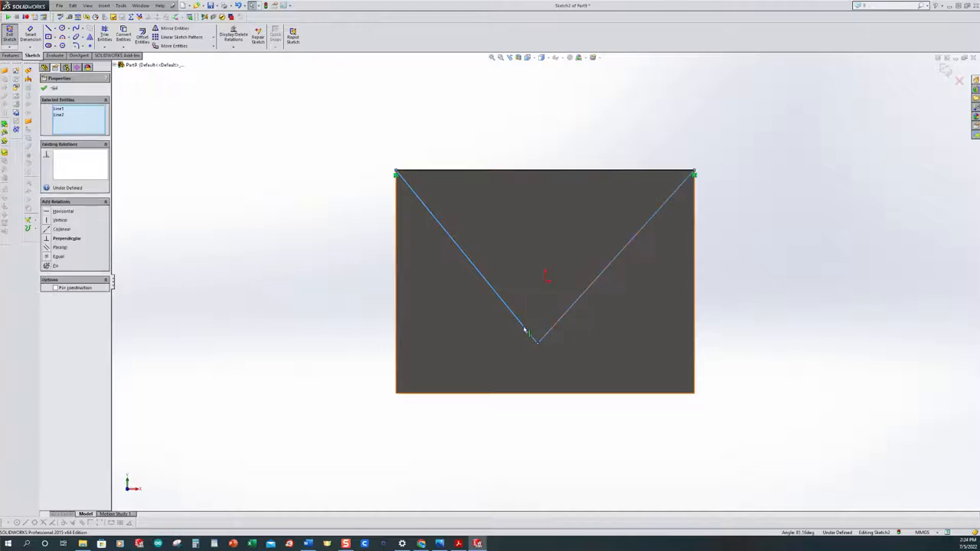
pyautogui.click(48, 257)
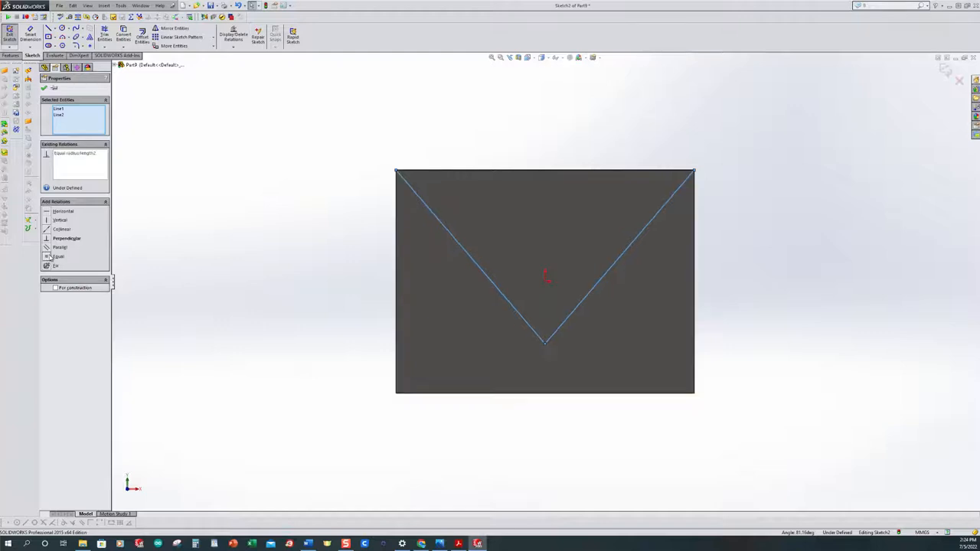
pyautogui.click(43, 88)
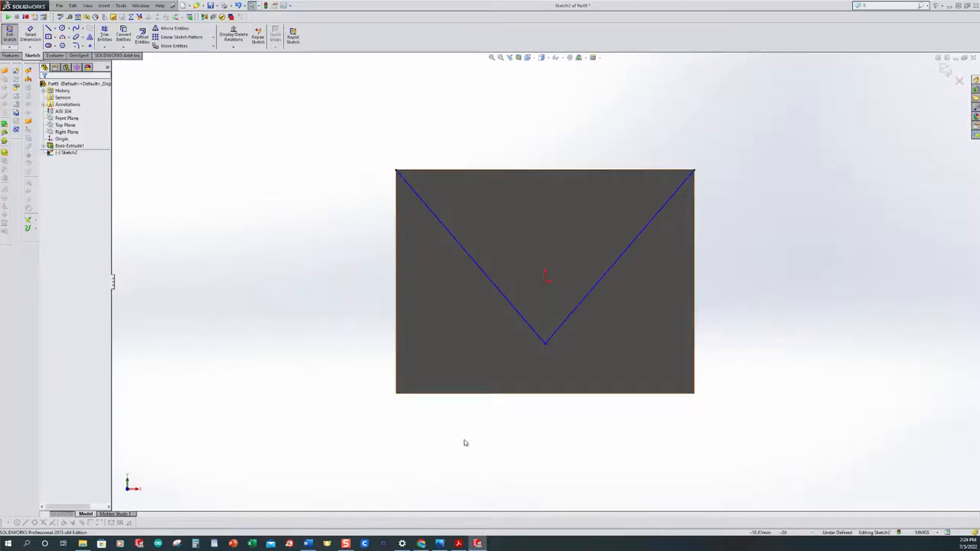
# Check the V's depth in the PDF drawing and dimension its lower vertex 20 mm below the block's top edge in SOLIDWORKS
pyautogui.click(459, 544)
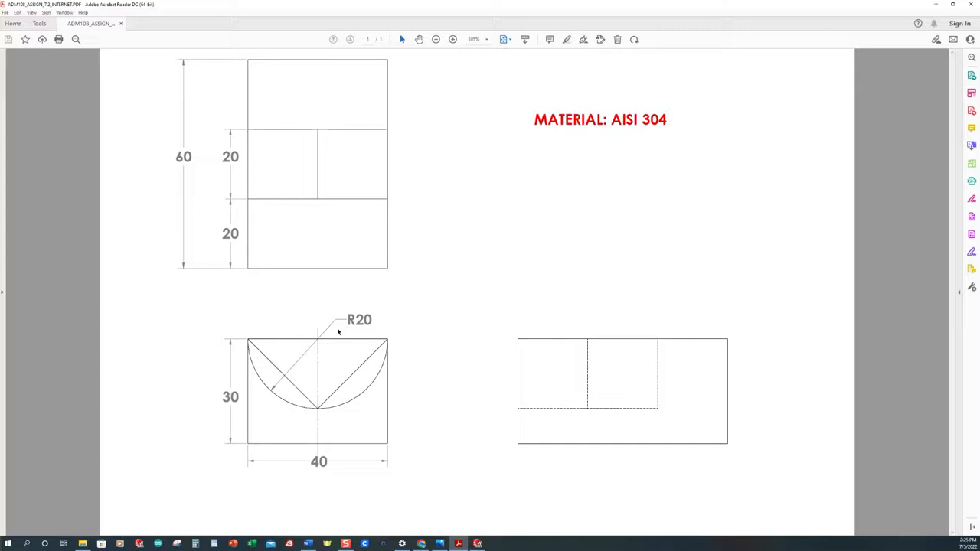
pyautogui.moveTo(477, 544)
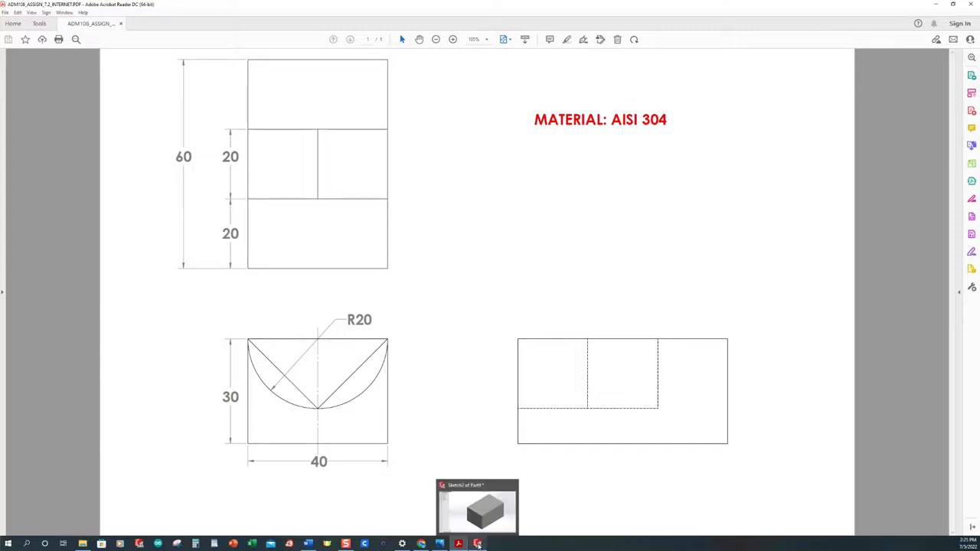
pyautogui.click(477, 544)
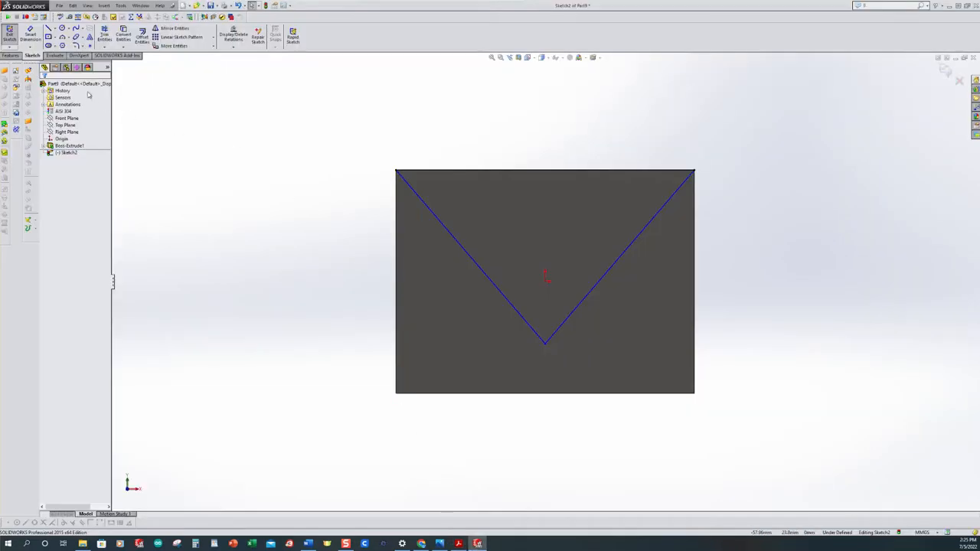
pyautogui.click(34, 35)
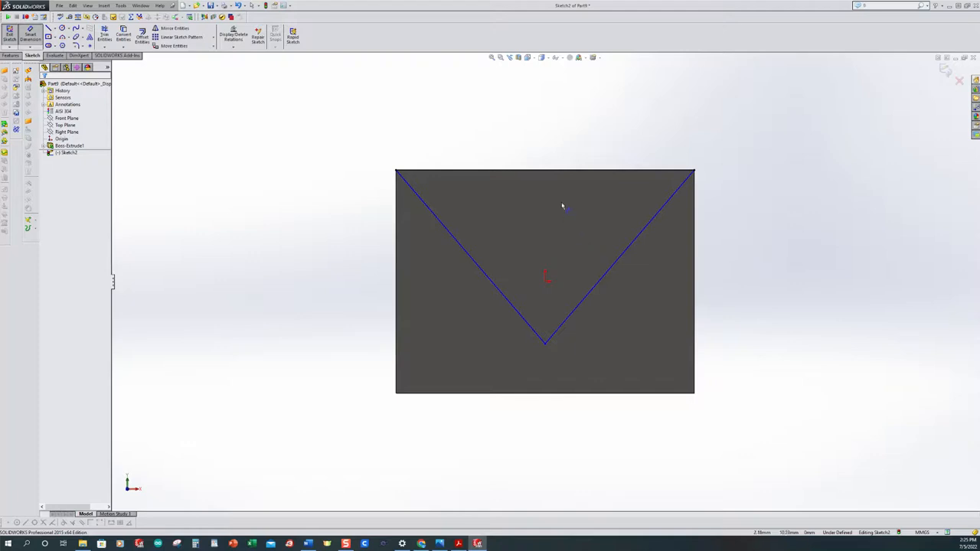
pyautogui.click(563, 172)
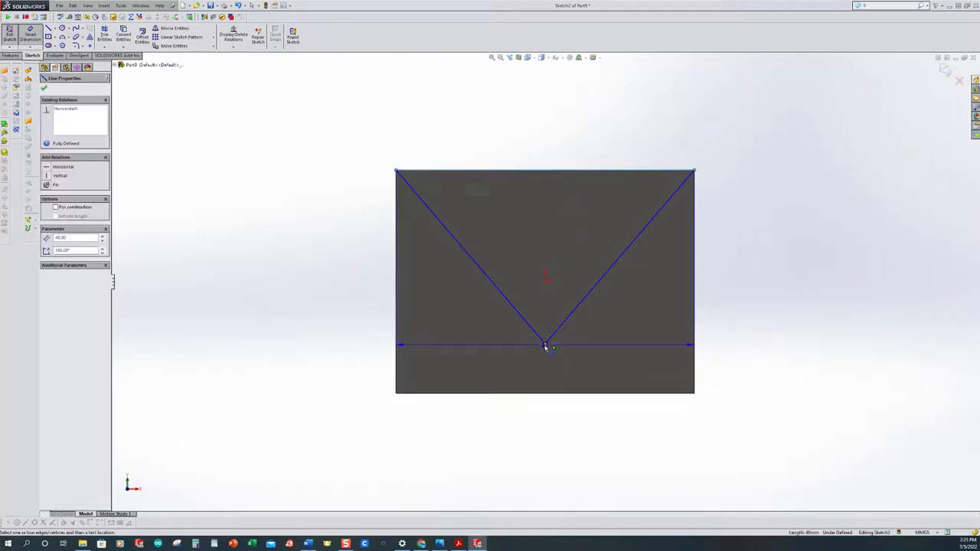
pyautogui.click(545, 343)
pyautogui.click(310, 240)
pyautogui.write('20')
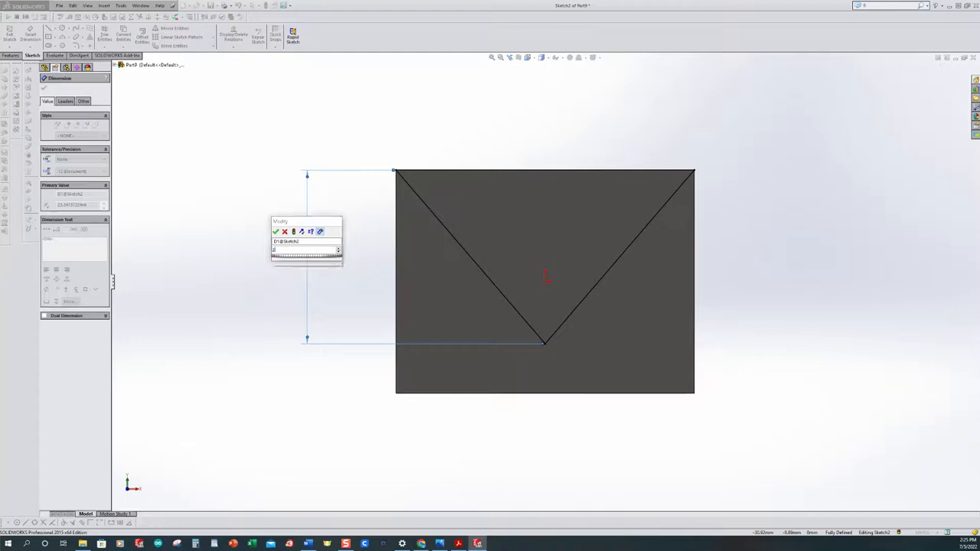
pyautogui.press('Return')
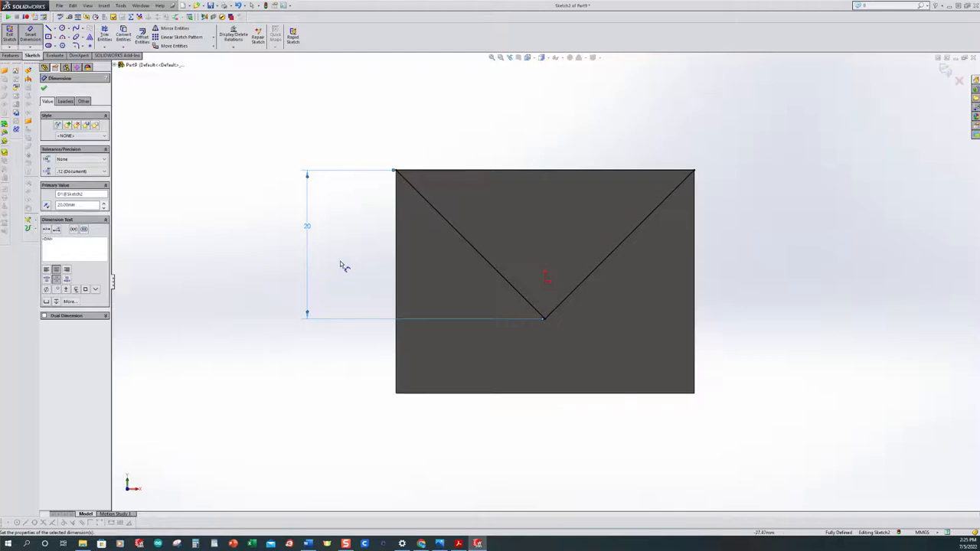
pyautogui.click(838, 372)
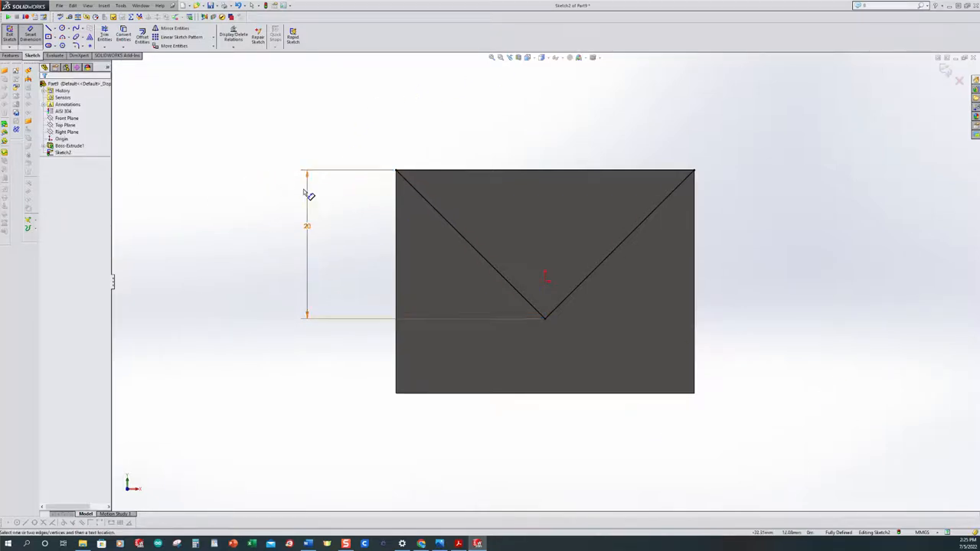
# Check the cut lengths in the PDF drawing and cut the V profile as a 40 mm blind cut from the sketch plane
pyautogui.moveTo(300, 170); pyautogui.dragTo(232, 202, button='middle')
pyautogui.click(11, 35)
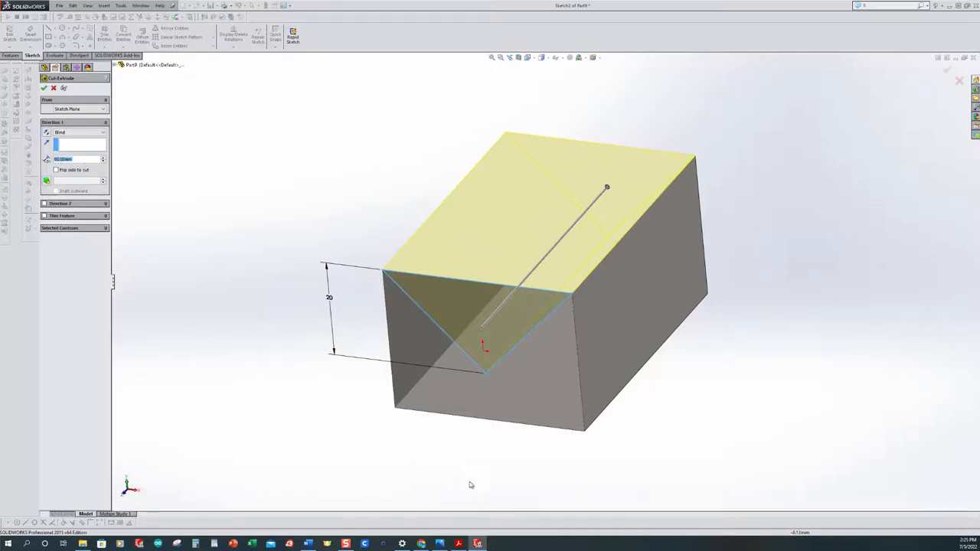
pyautogui.hotkey('alt', 'Tab')
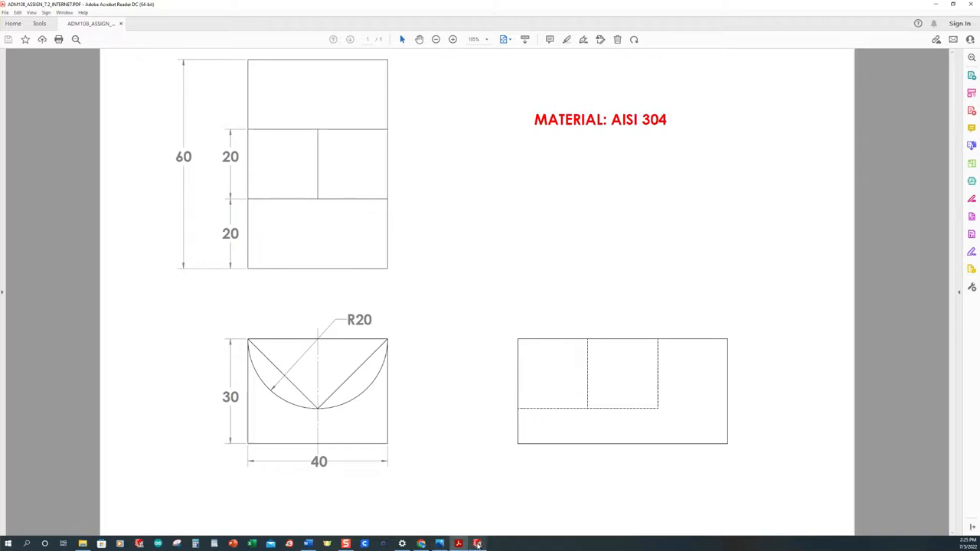
pyautogui.hotkey('alt', 'Tab')
pyautogui.doubleClick(75, 159)
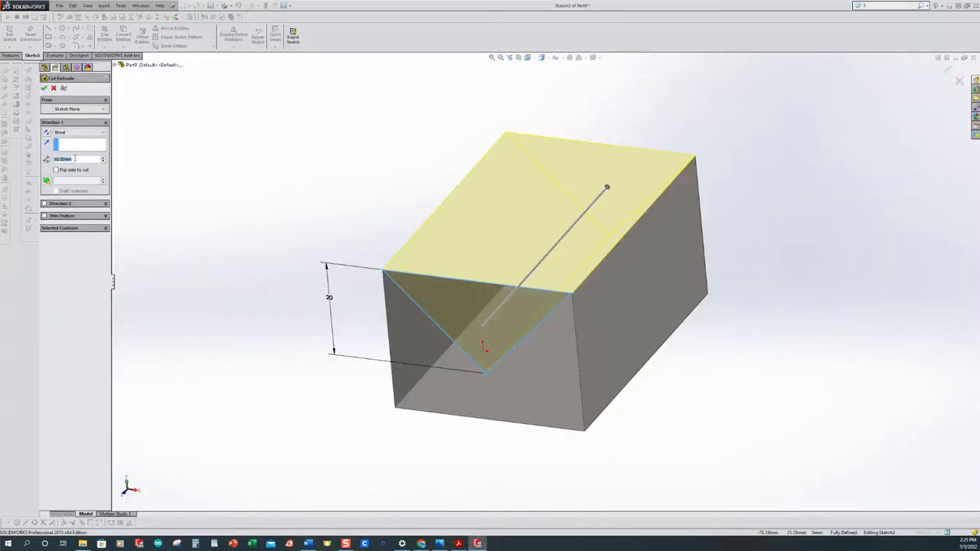
pyautogui.write('40')
pyautogui.press('Return')
pyautogui.click(44, 89)
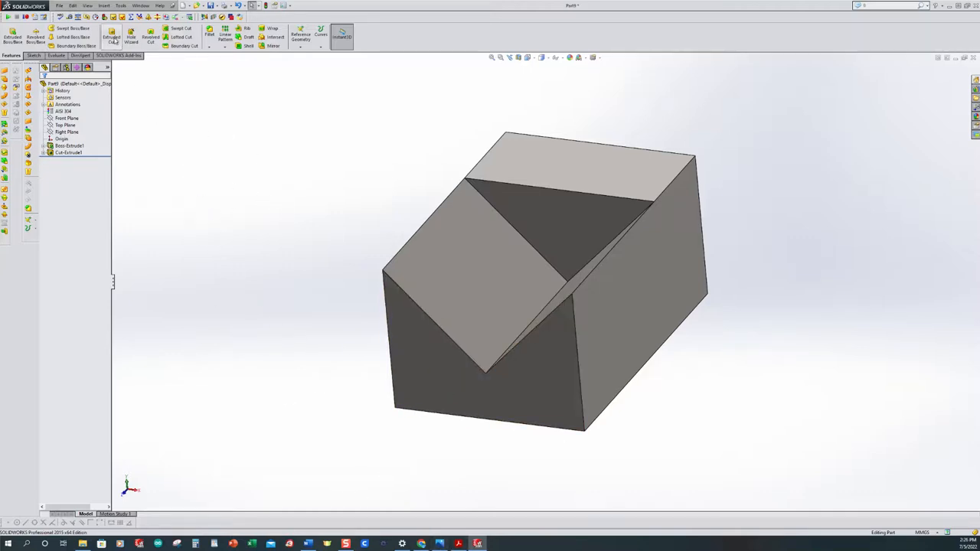
# Start another Extruded Cut on the block's front face and sketch a circle about 47 mm in diameter centred on the top edge's midpoint
pyautogui.click(112, 36)
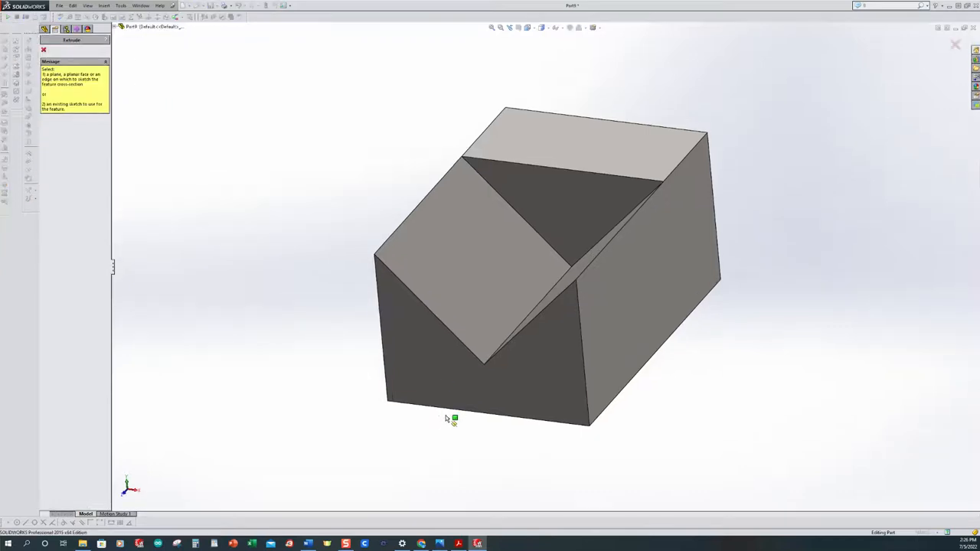
pyautogui.click(438, 356)
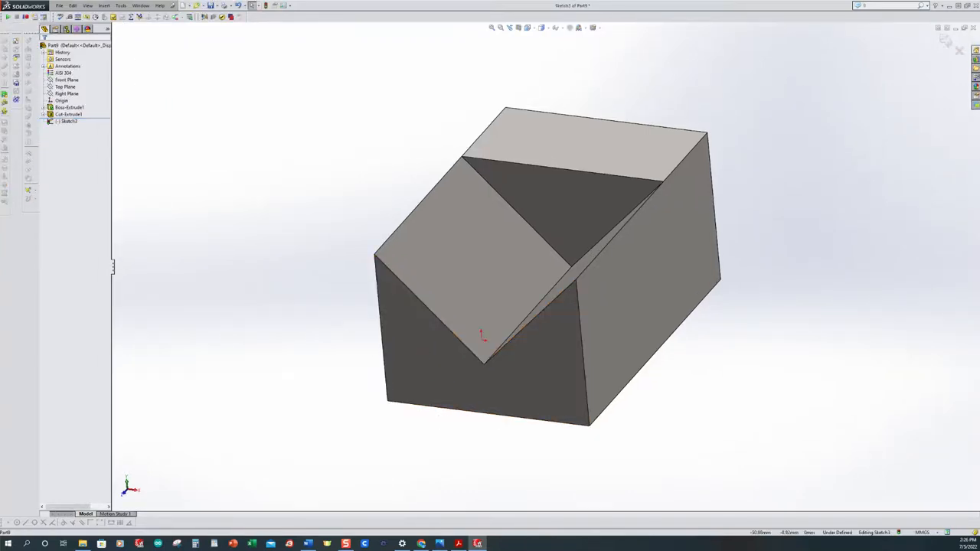
pyautogui.moveTo(0, 322); pyautogui.dragTo(490, 32)
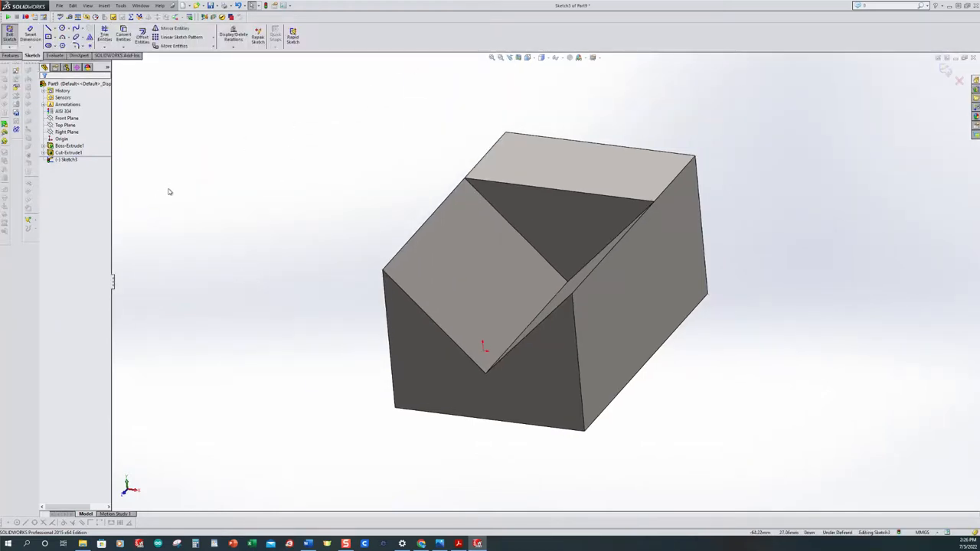
pyautogui.hotkey('ctrl', '8')
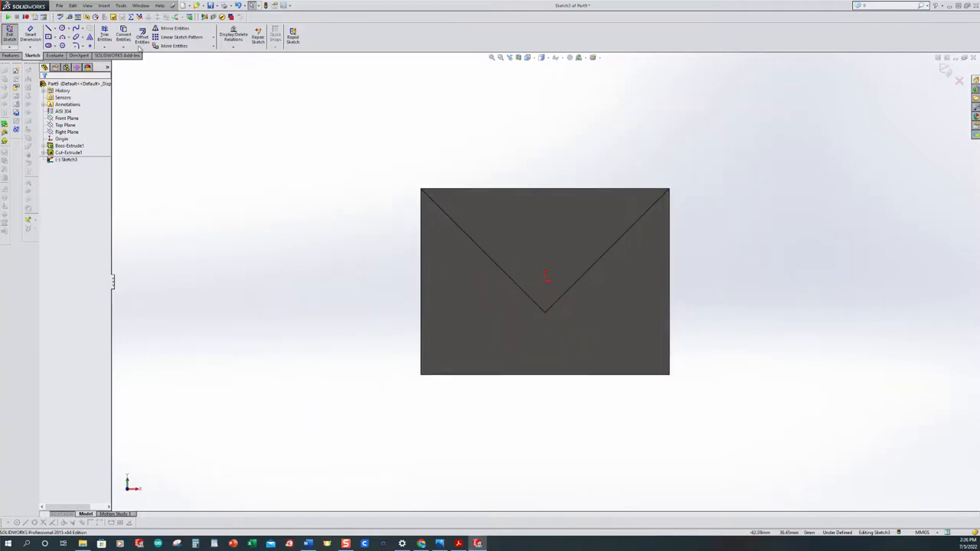
pyautogui.click(62, 29)
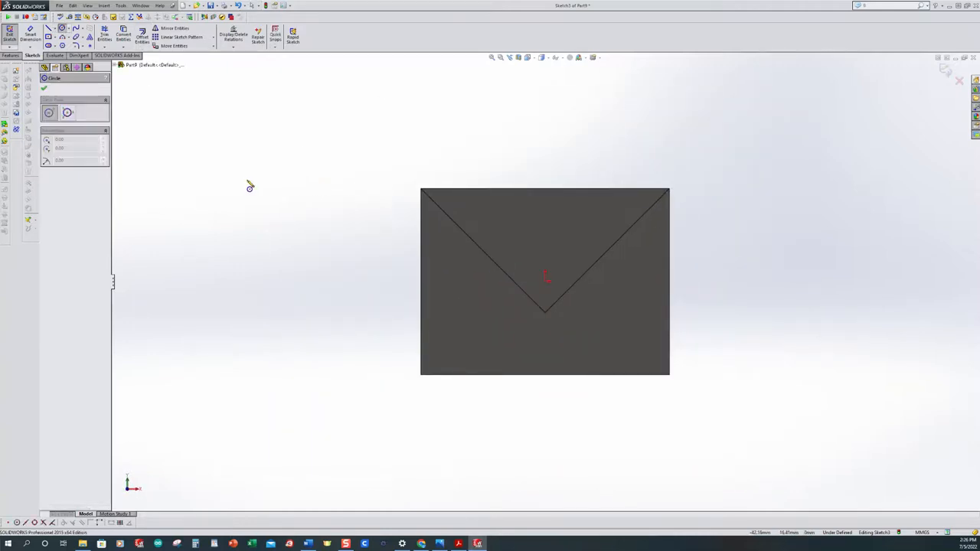
pyautogui.click(546, 189)
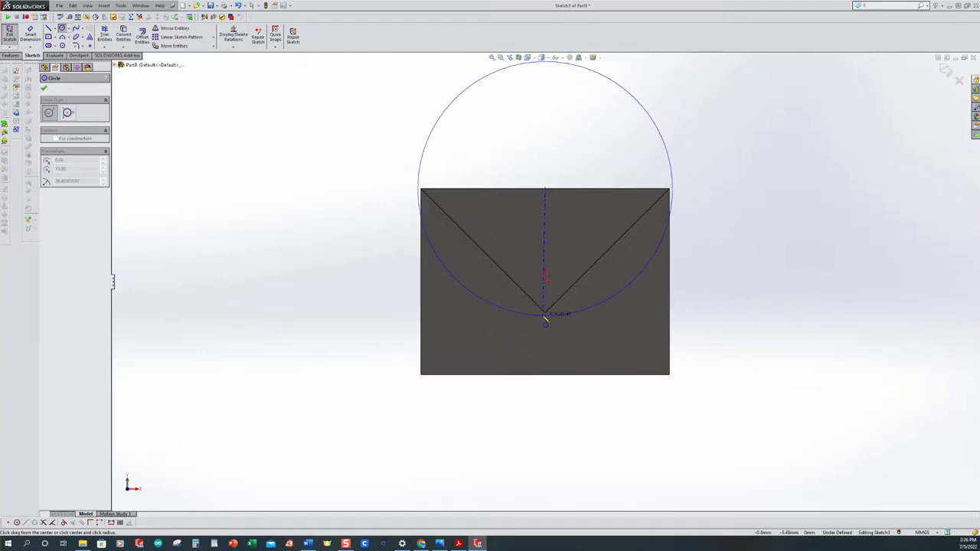
pyautogui.click(566, 334)
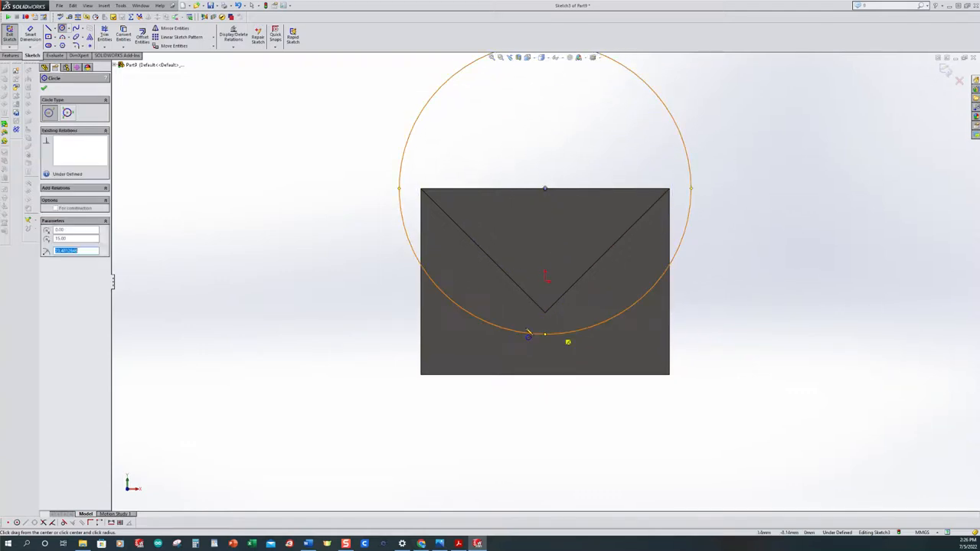
# Dimension the circle to a diameter of 40 mm and open the dimension's Other settings
pyautogui.click(32, 35)
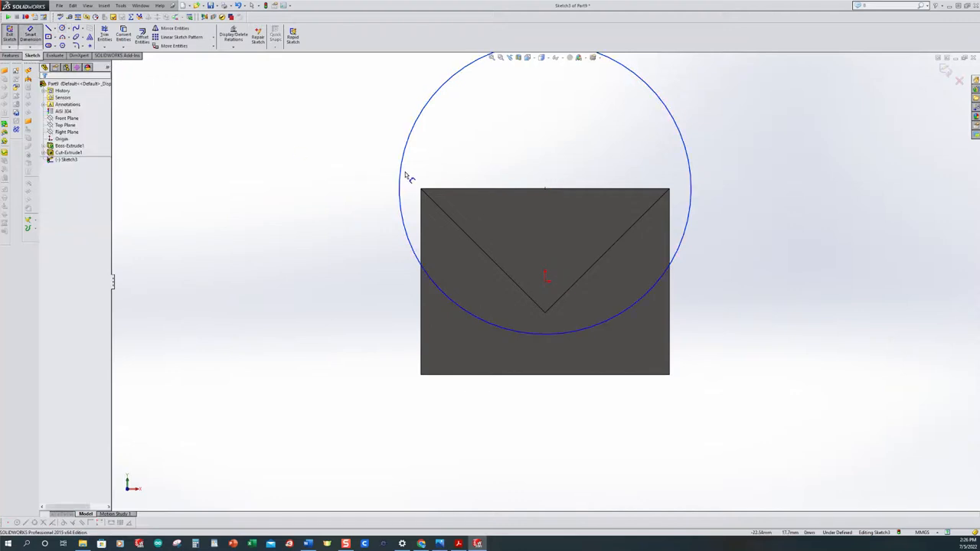
pyautogui.click(392, 169)
pyautogui.click(324, 153)
pyautogui.write('40')
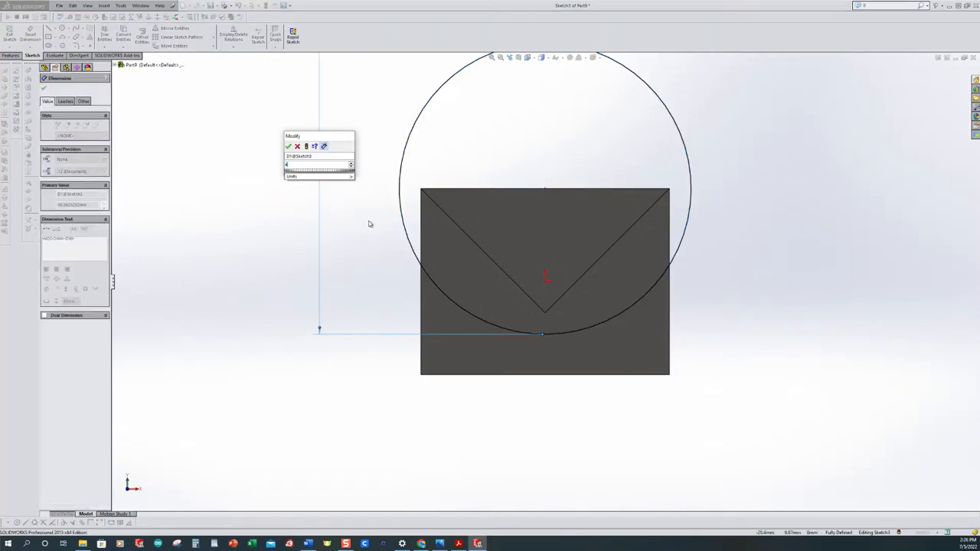
pyautogui.press('Return')
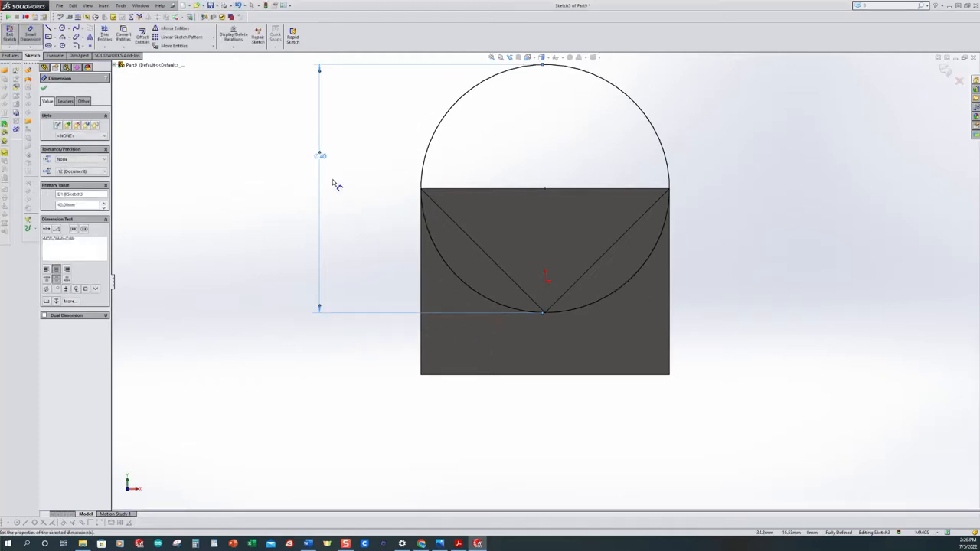
pyautogui.click(83, 102)
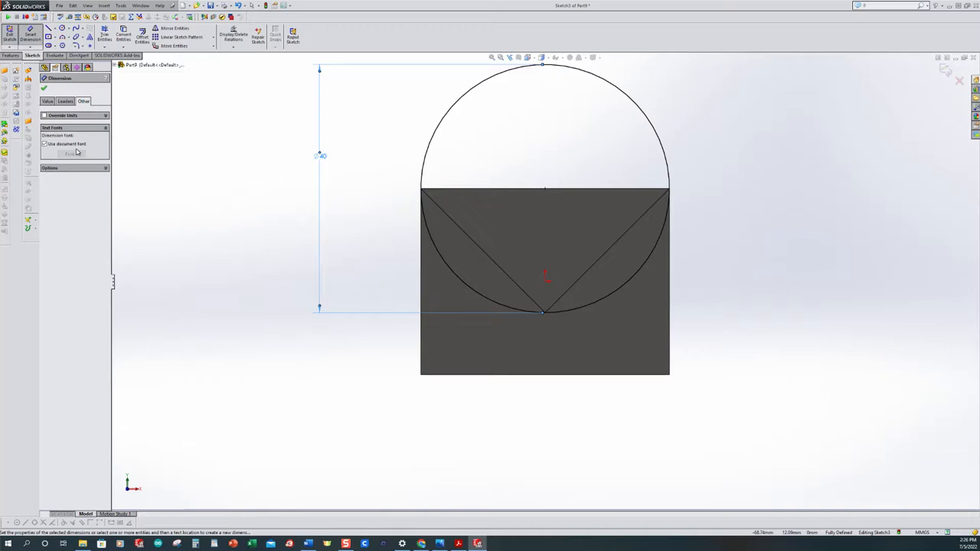
# Open the circle dimension's Leaders settings and close the dimension's properties, leaving the dimensioning tool
pyautogui.click(65, 103)
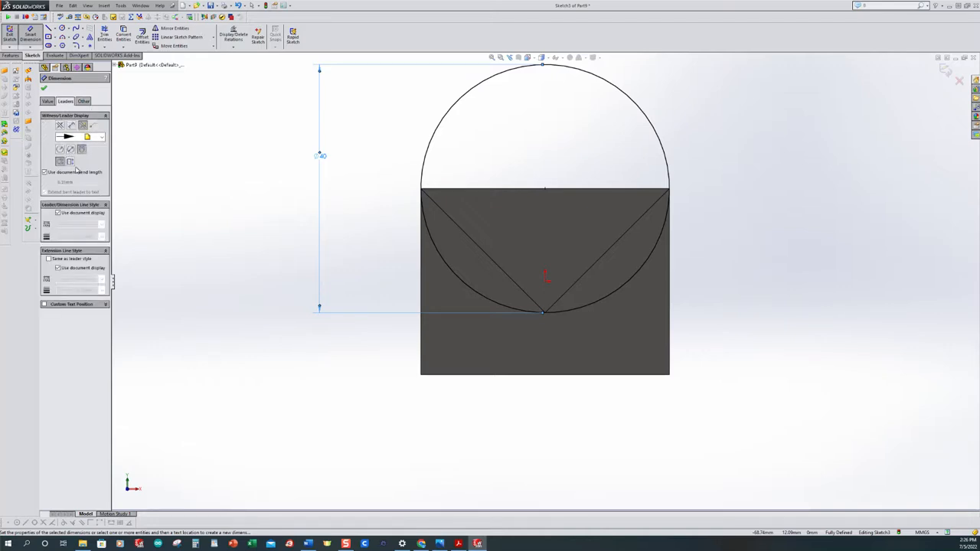
pyautogui.click(44, 89)
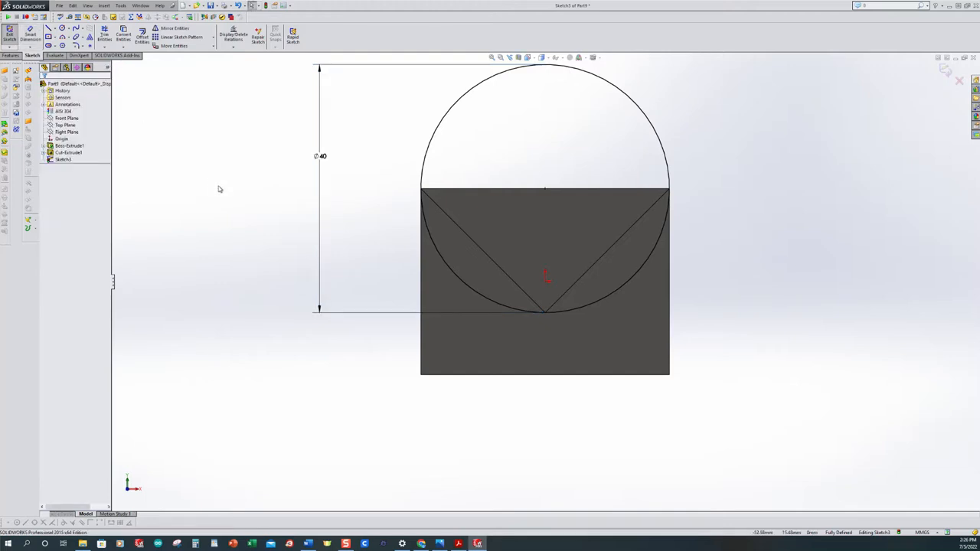
# Exit the circle sketch and cut it into the block's front as a 20 mm blind cut from the sketch plane
pyautogui.scroll(4, 285, 188)
pyautogui.moveTo(445, 201); pyautogui.dragTo(394, 254, button='middle')
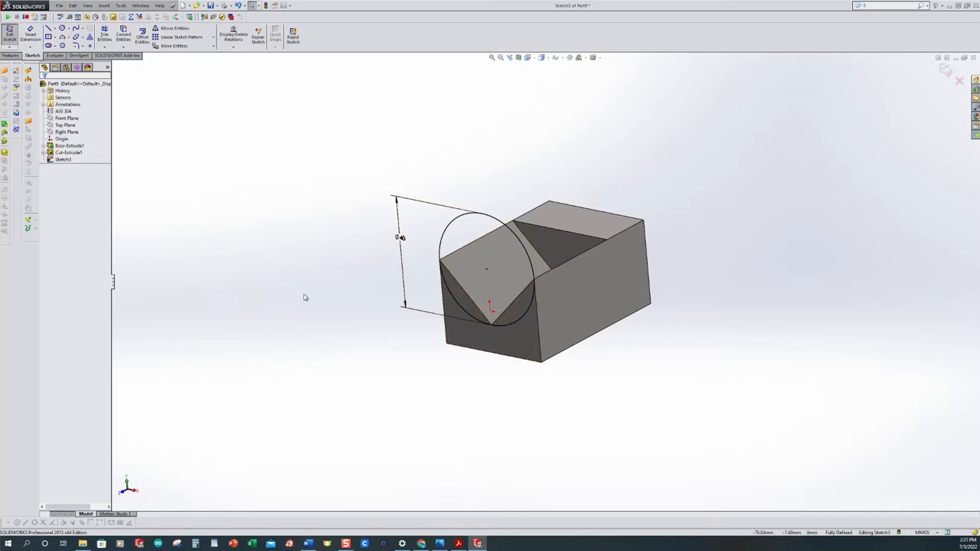
pyautogui.click(10, 33)
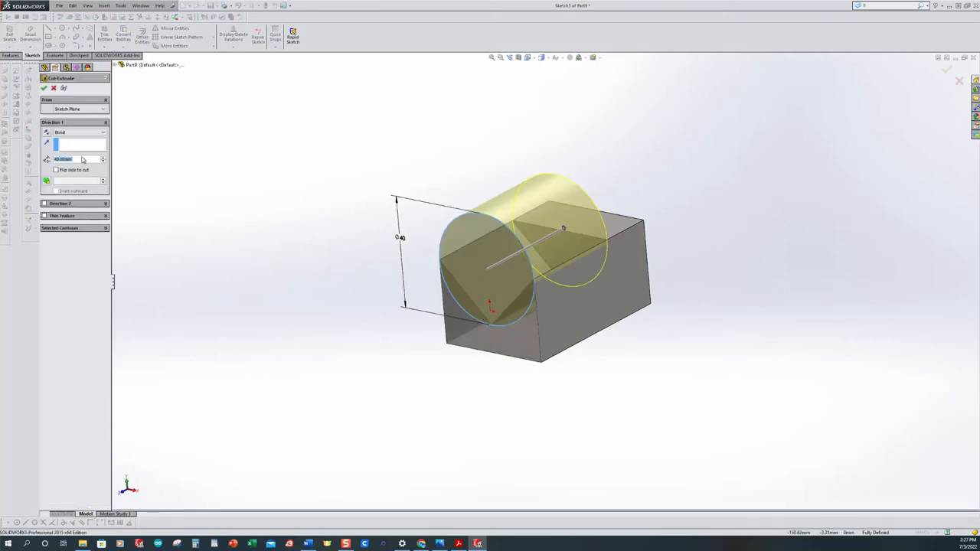
pyautogui.write('20')
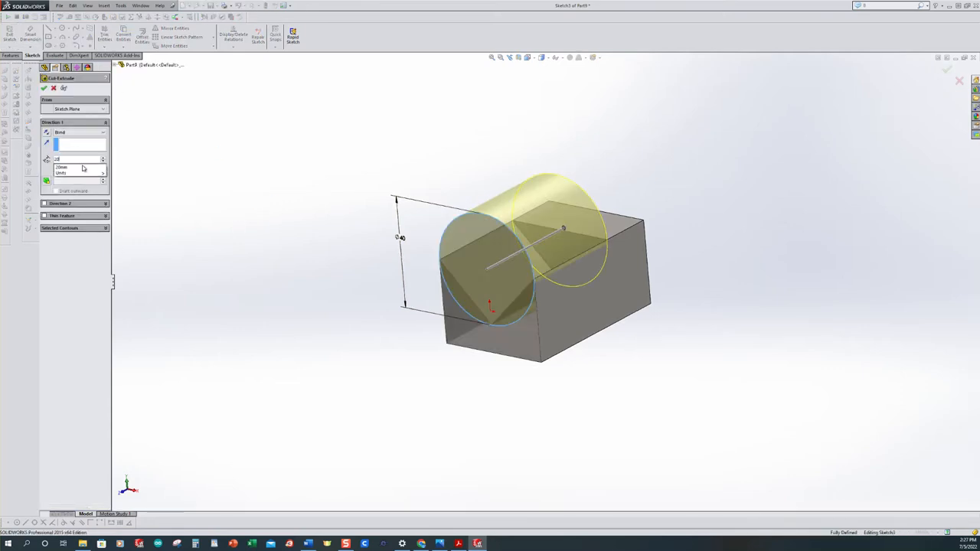
pyautogui.press('Return')
pyautogui.click(44, 88)
# Show the block in isometric view, compare its semicircular and V-shaped cuts with the PDF drawing, and return to SOLIDWORKS
pyautogui.moveTo(302, 210); pyautogui.dragTo(357, 290, button='middle')
pyautogui.moveTo(337, 271); pyautogui.dragTo(311, 235, button='middle')
pyautogui.scroll(1, 311, 236)
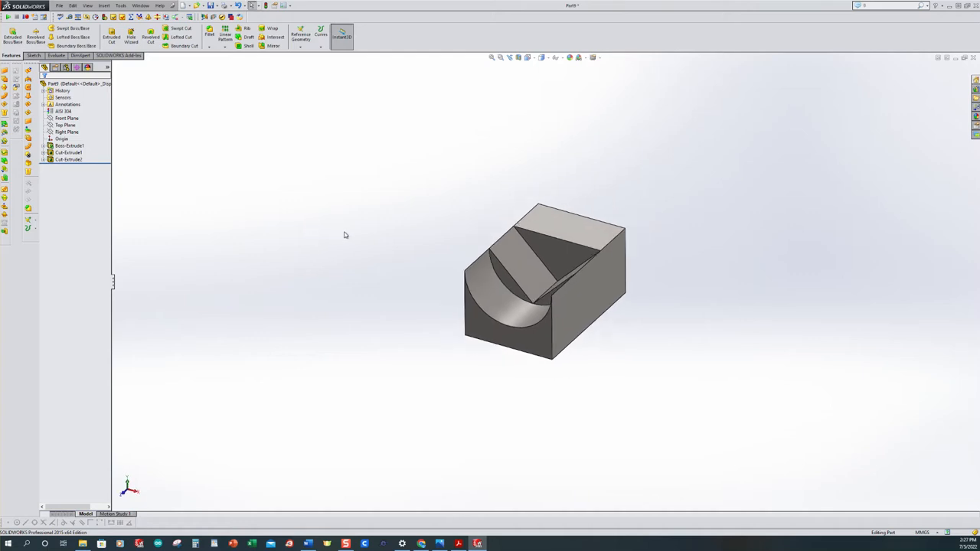
pyautogui.hotkey('ctrl', '7')
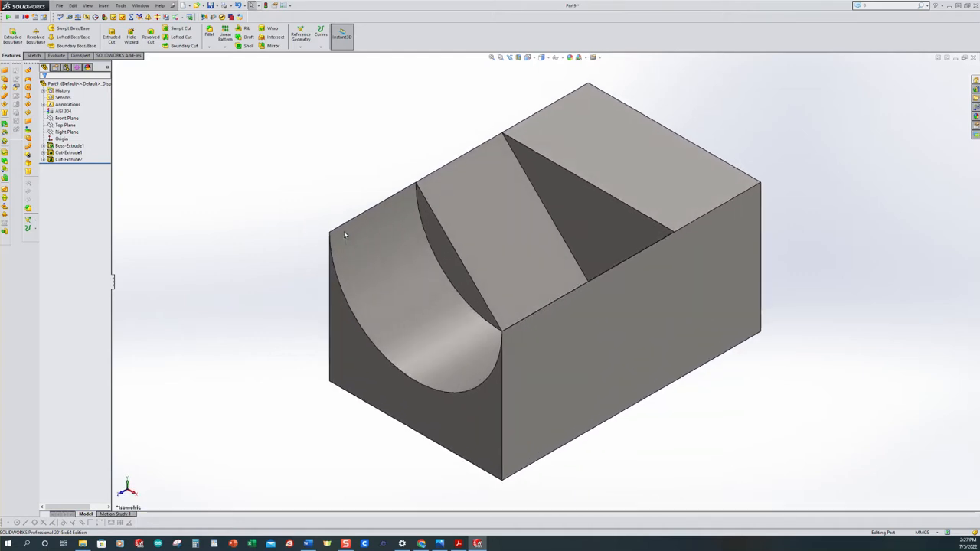
pyautogui.scroll(2, 667, 397)
pyautogui.scroll(-1, 667, 397)
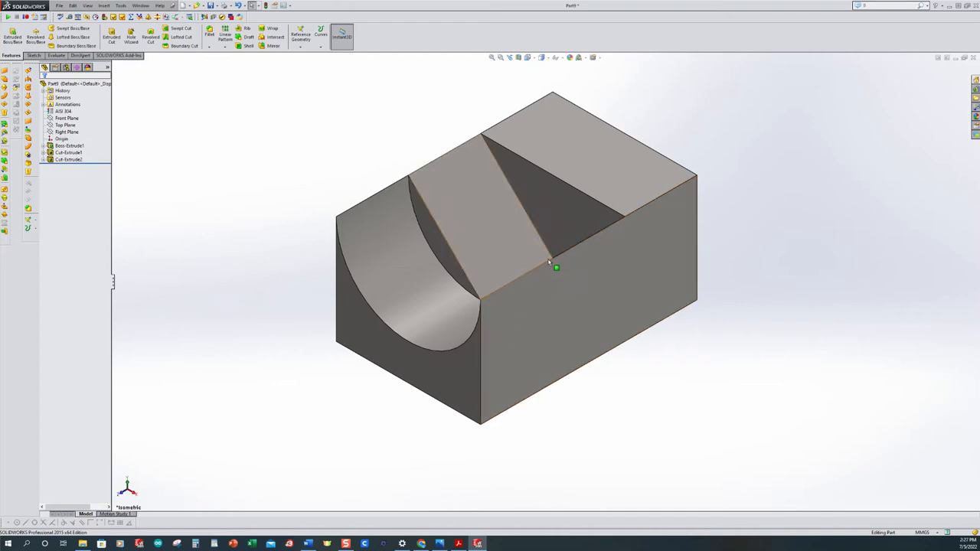
pyautogui.click(458, 543)
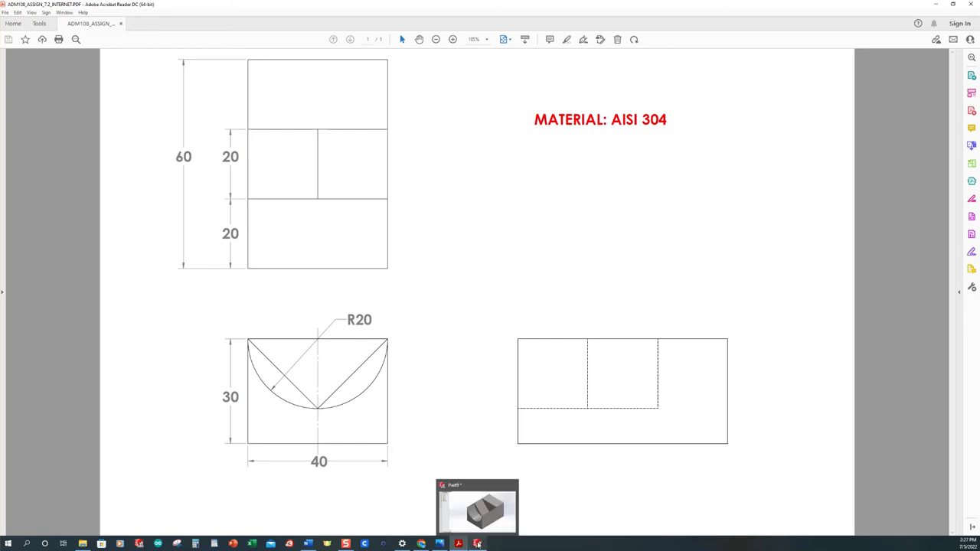
pyautogui.click(477, 544)
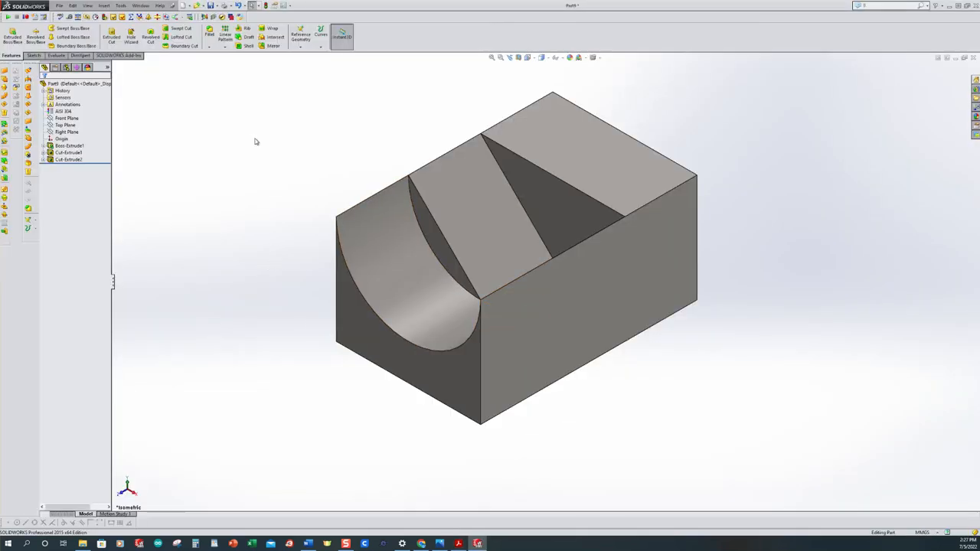